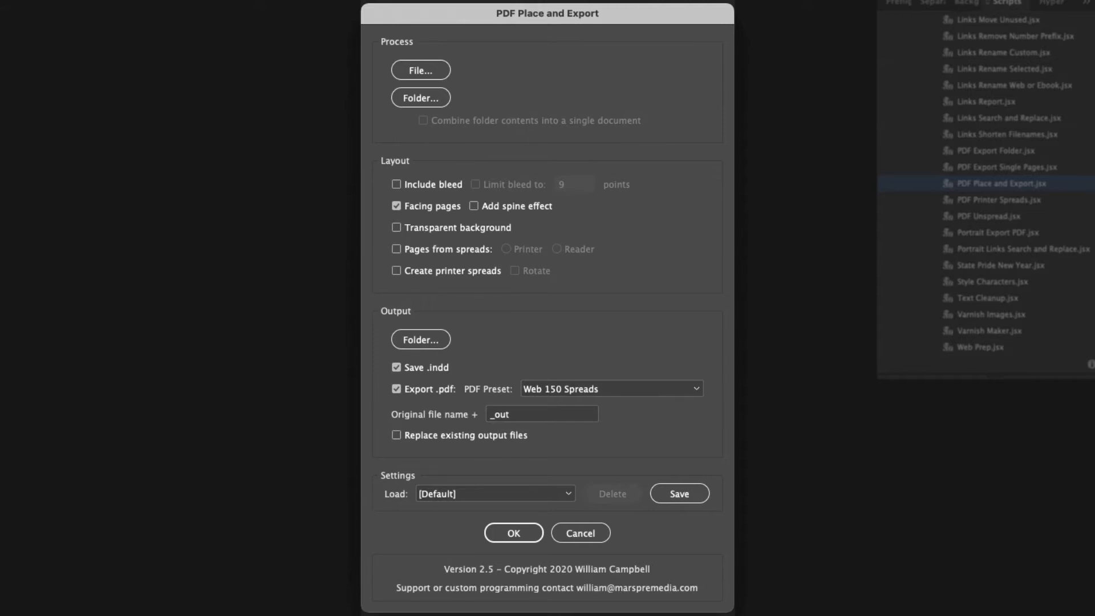
Close the open dialog, then show the scripts list and run PDF Place and Export.jsx
{"action": "left_click", "coordinate": [580, 536]}
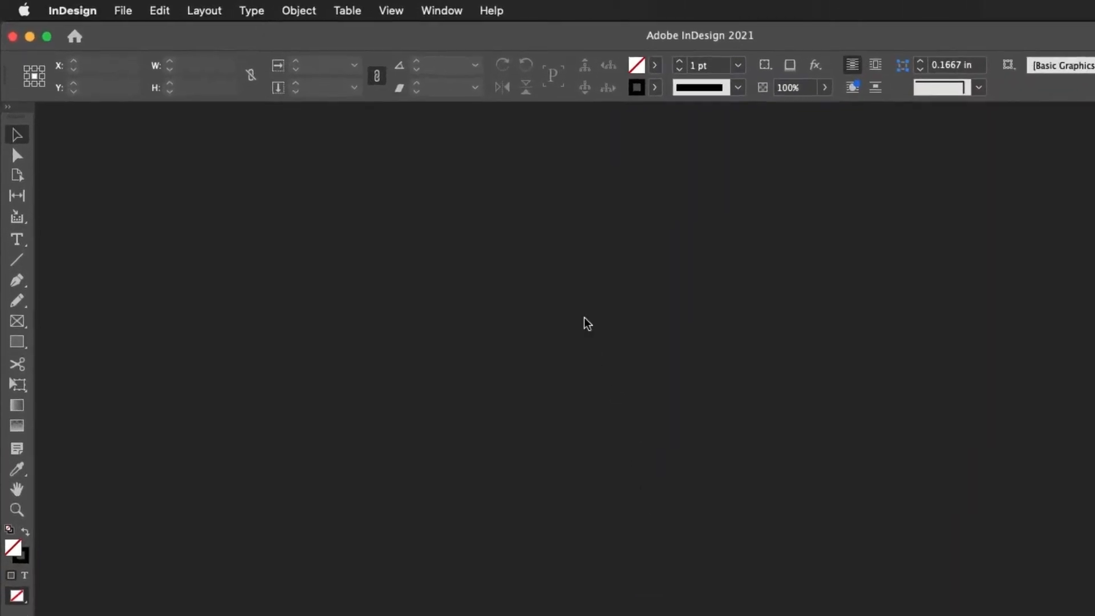
{"action": "left_click", "coordinate": [474, 11]}
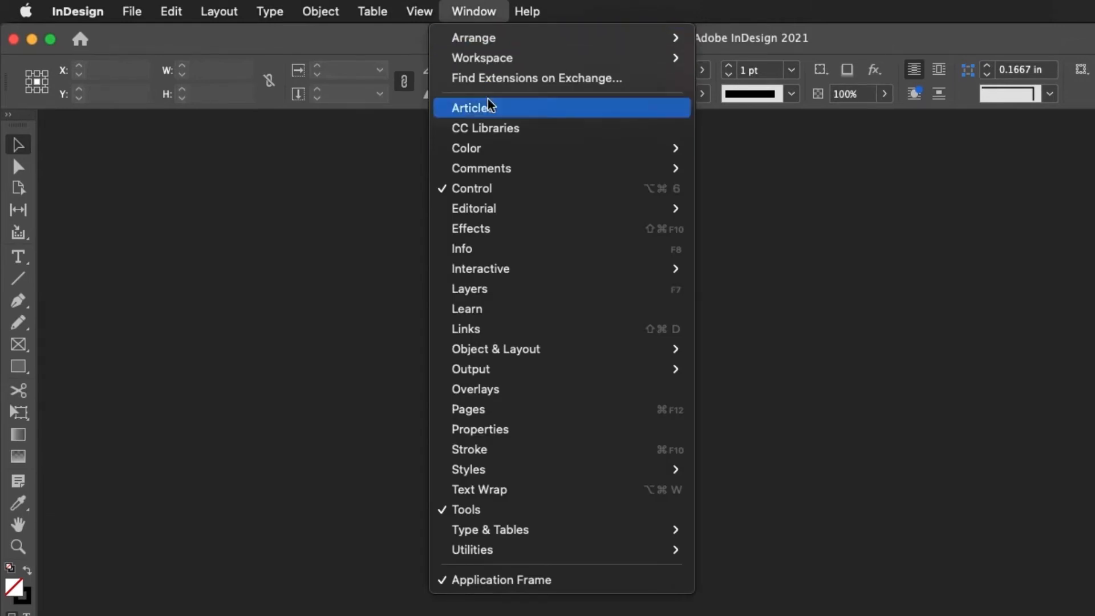
{"action": "mouse_move", "coordinate": [539, 537]}
{"action": "mouse_move", "coordinate": [538, 397]}
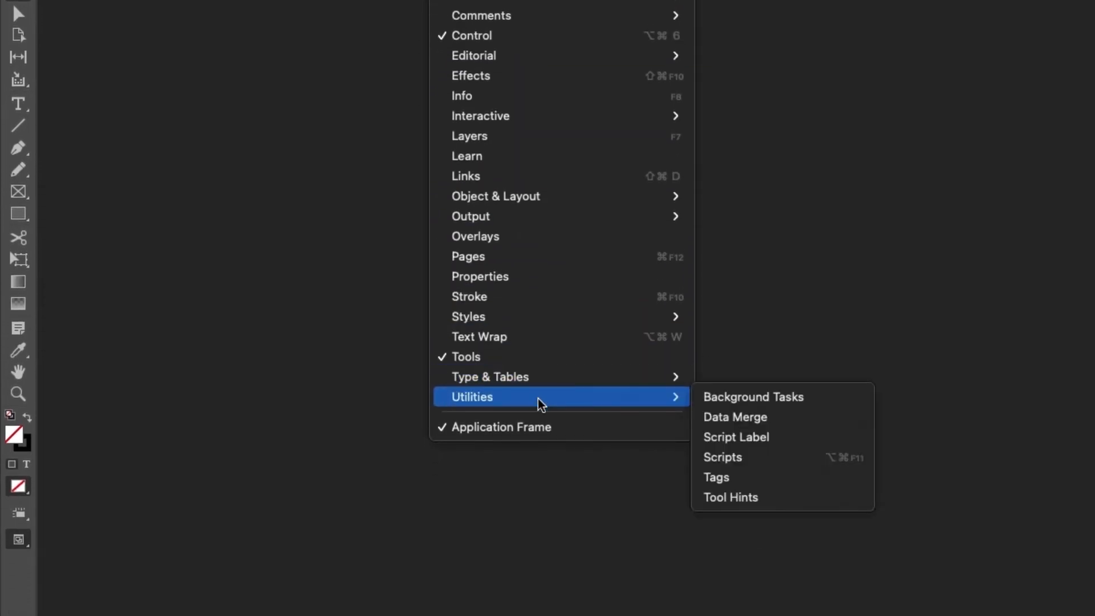
{"action": "left_click", "coordinate": [774, 462]}
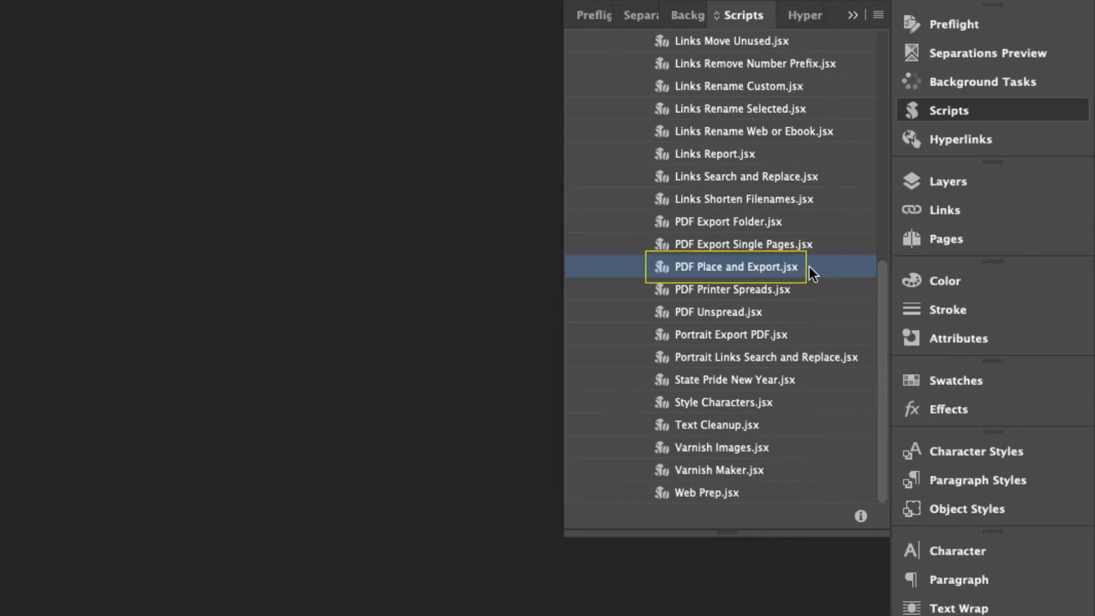
{"action": "double_click", "coordinate": [762, 264]}
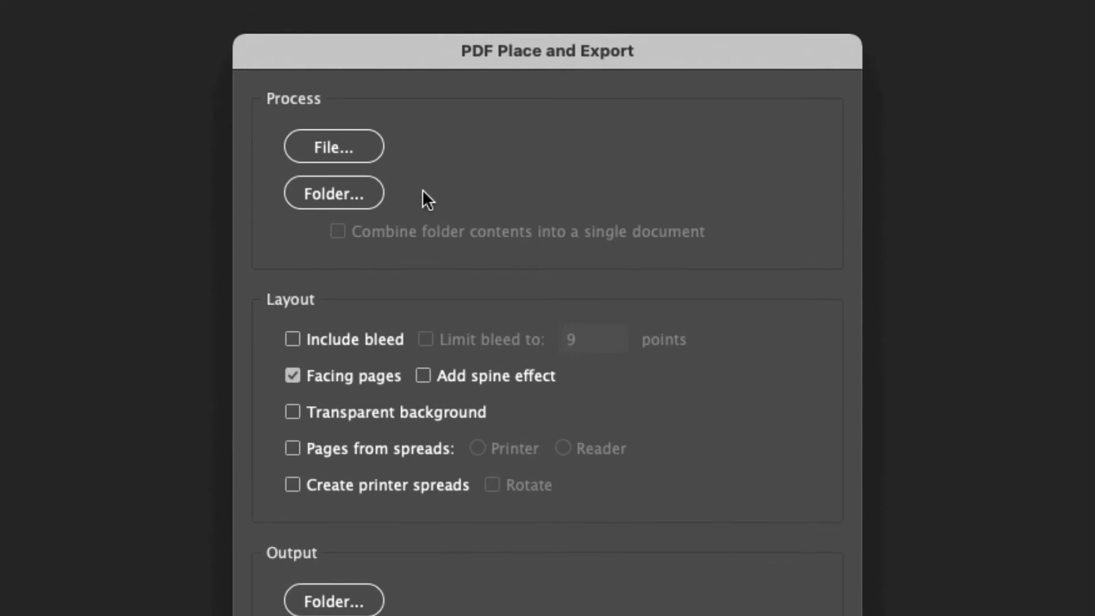
Choose pages.pdf from the Downloads folder as the file to process
{"action": "left_click", "coordinate": [363, 155]}
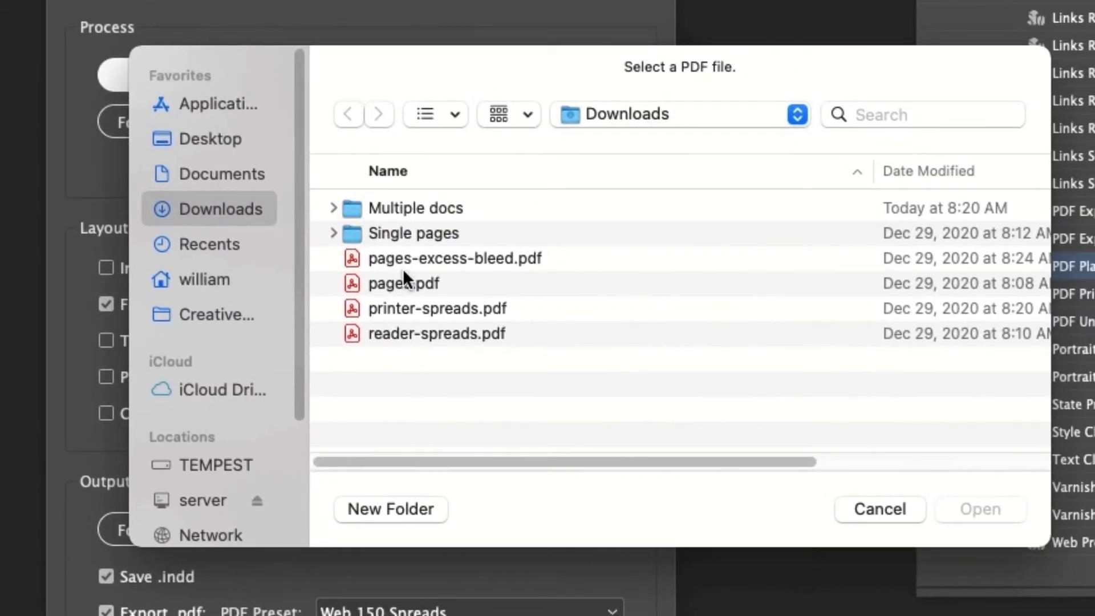
{"action": "left_click", "coordinate": [405, 277]}
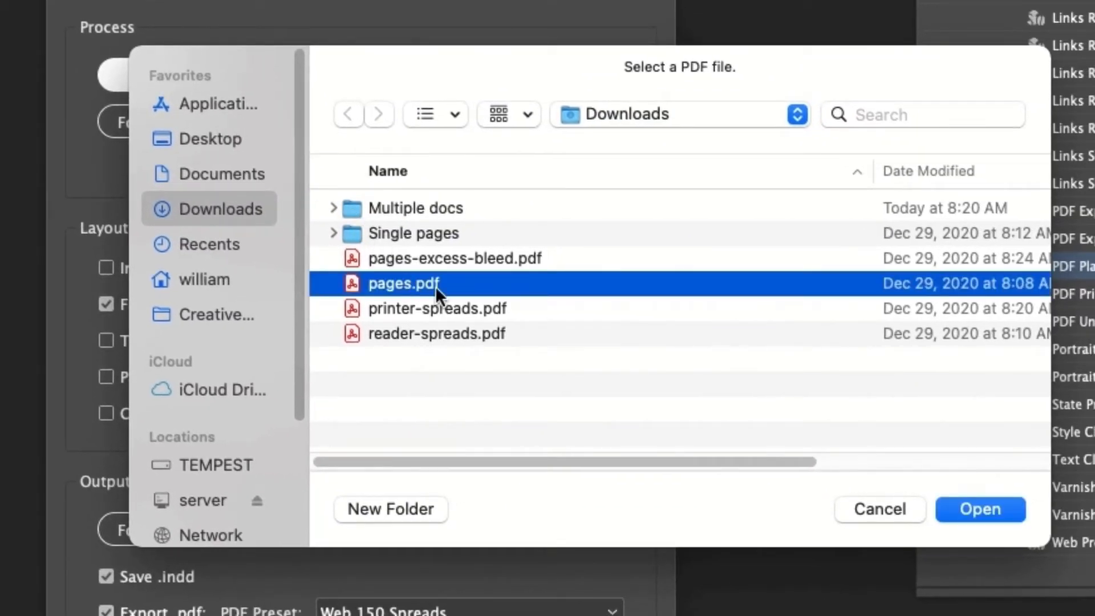
{"action": "left_click", "coordinate": [977, 506]}
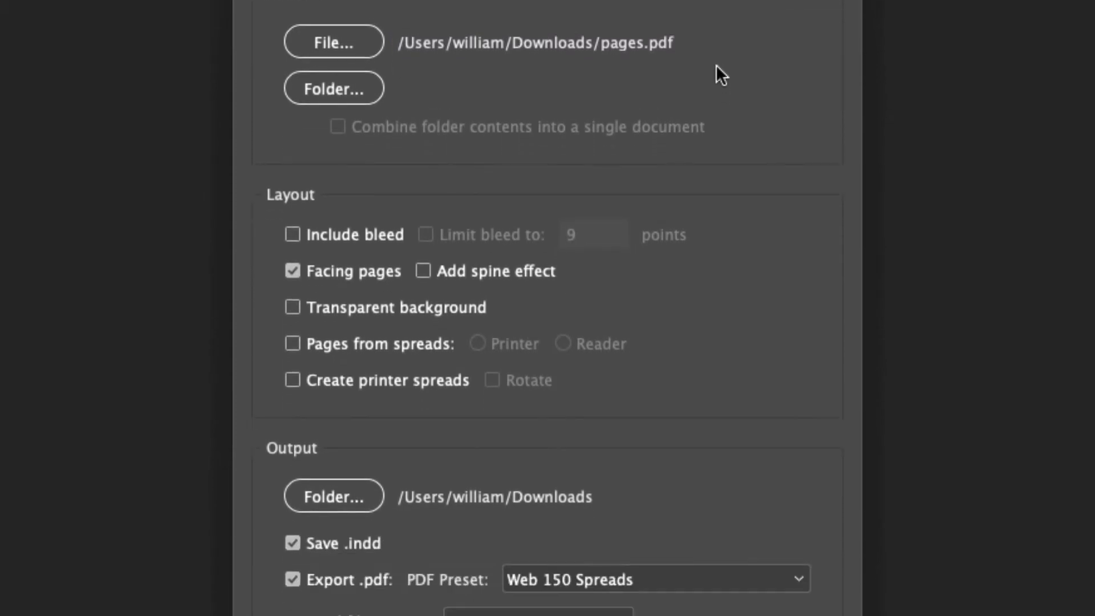
Process the PDF with Include bleed turned on and both Save .indd and Export .pdf turned off
{"action": "left_click", "coordinate": [359, 182]}
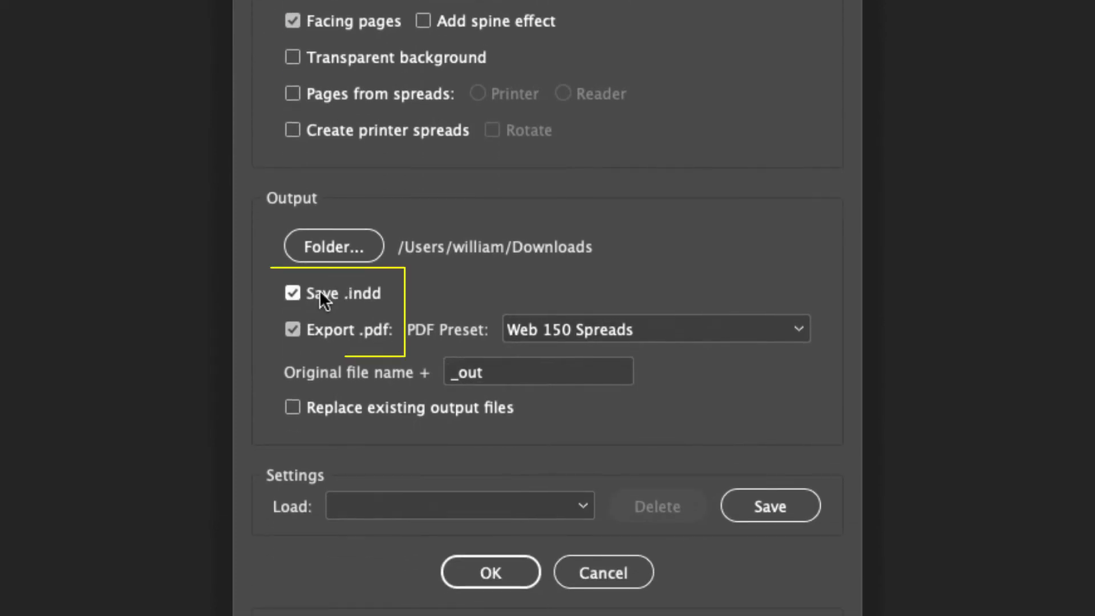
{"action": "left_click", "coordinate": [321, 346]}
{"action": "left_click", "coordinate": [323, 325]}
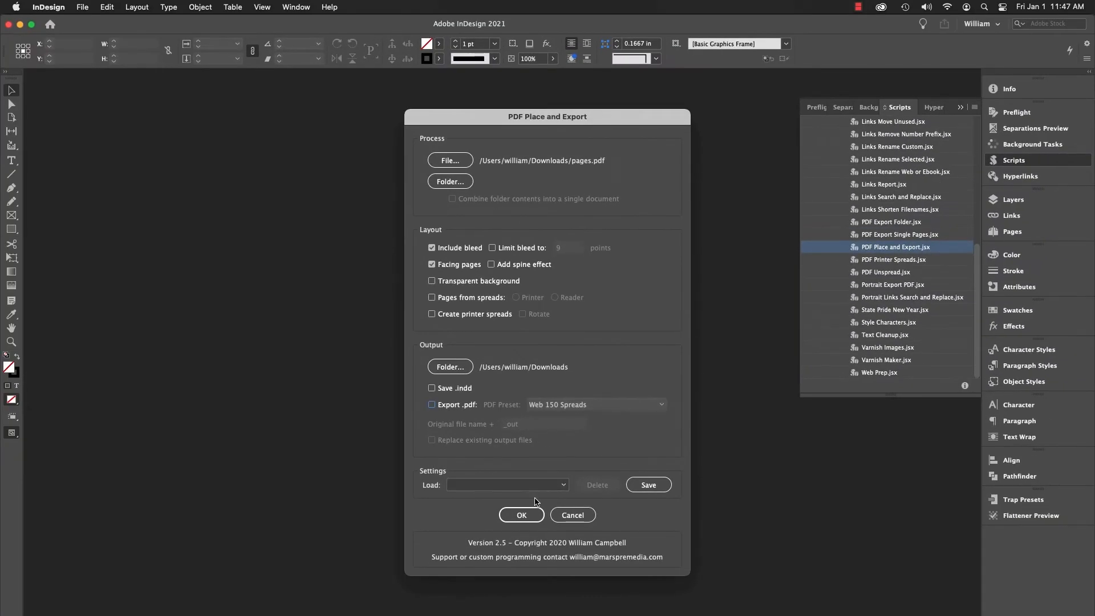
{"action": "left_click", "coordinate": [511, 574]}
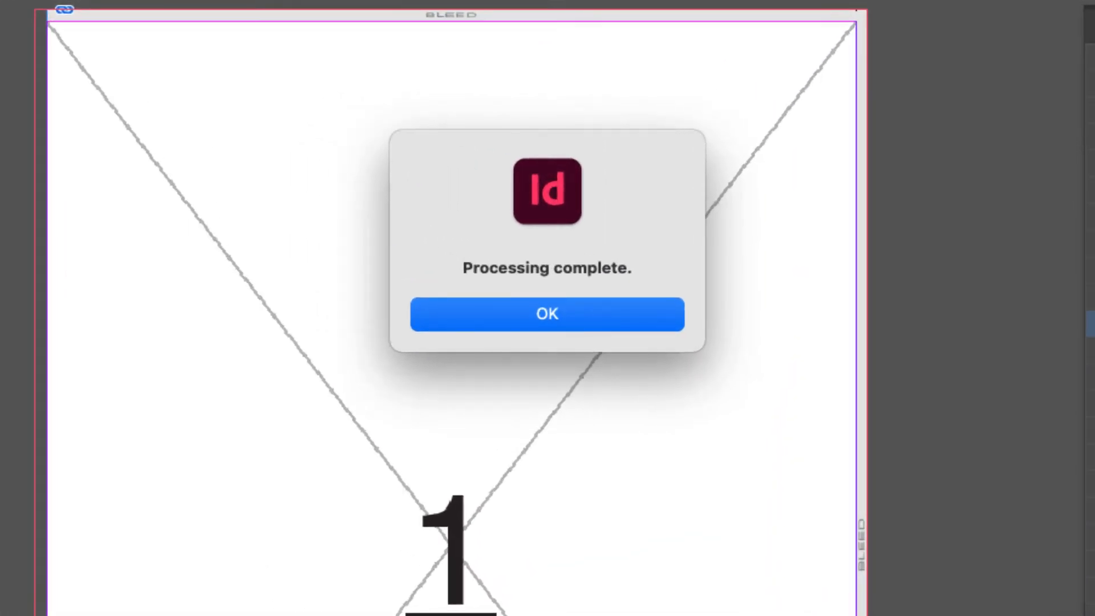
{"action": "left_click", "coordinate": [546, 312]}
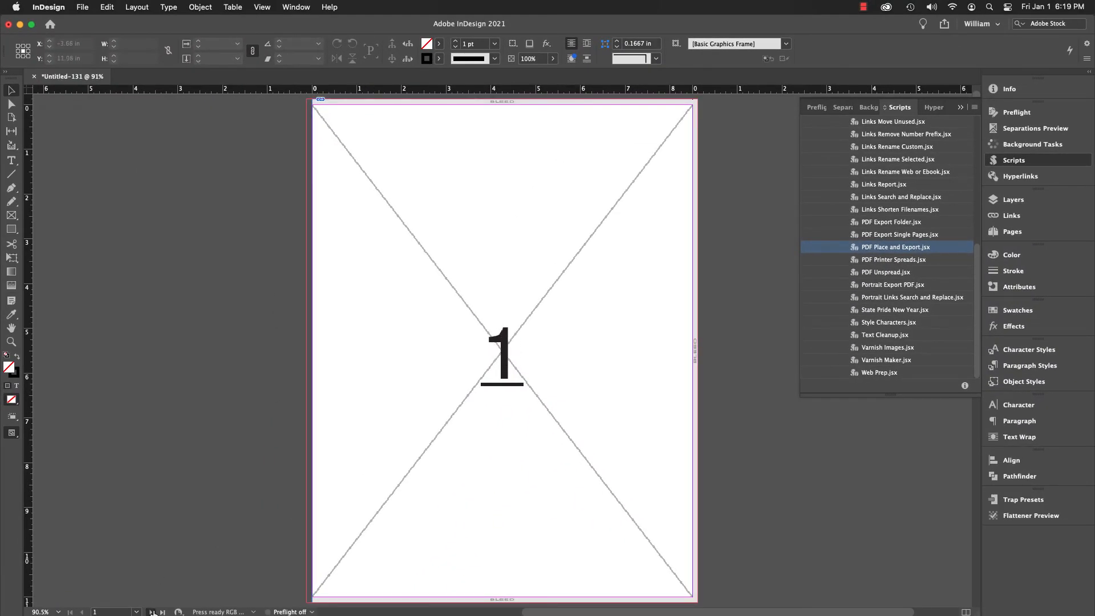
On the spread of pages 2 and 3, extend page 3's frame across the spine to about 9.1 in wide, and close the document without saving
{"action": "left_click", "coordinate": [151, 612]}
{"action": "left_click", "coordinate": [529, 363]}
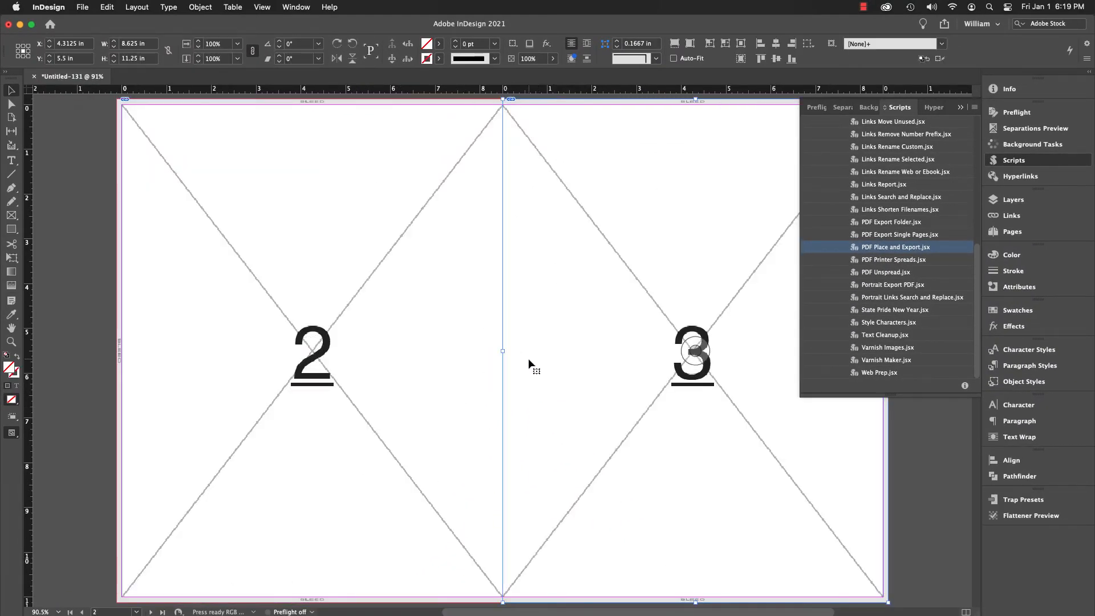
{"action": "left_click_drag", "start_coordinate": [503, 351], "coordinate": [480, 353]}
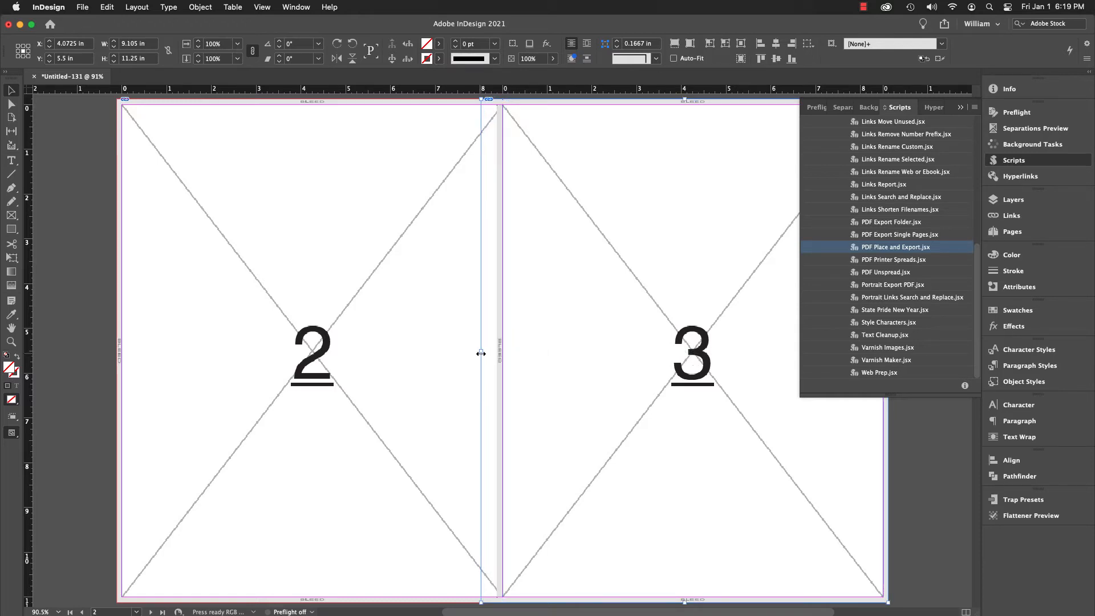
{"action": "left_click", "coordinate": [33, 76]}
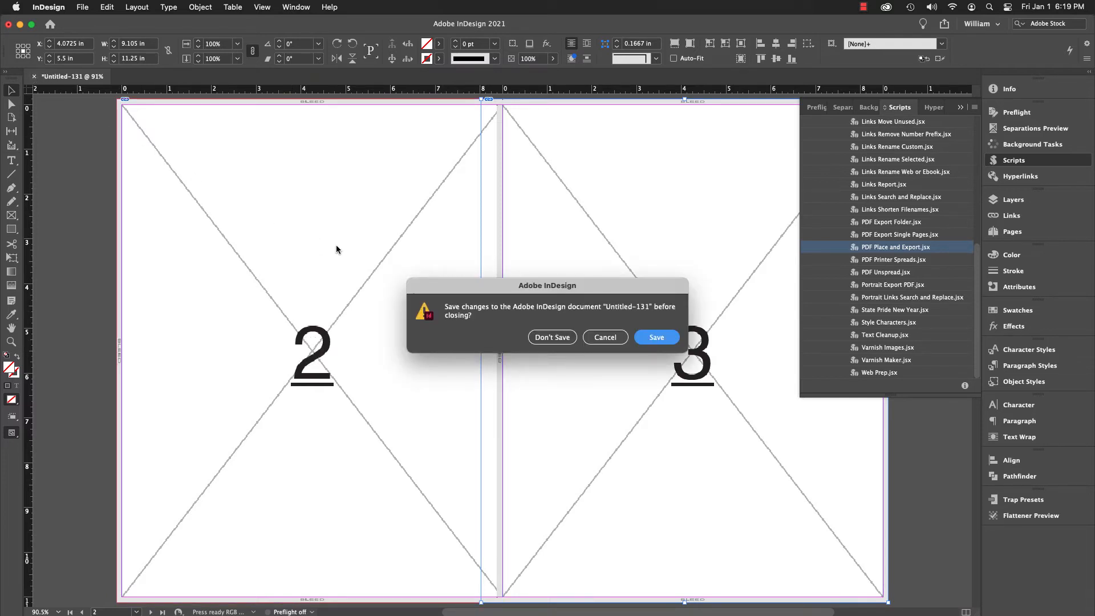
{"action": "left_click", "coordinate": [539, 338]}
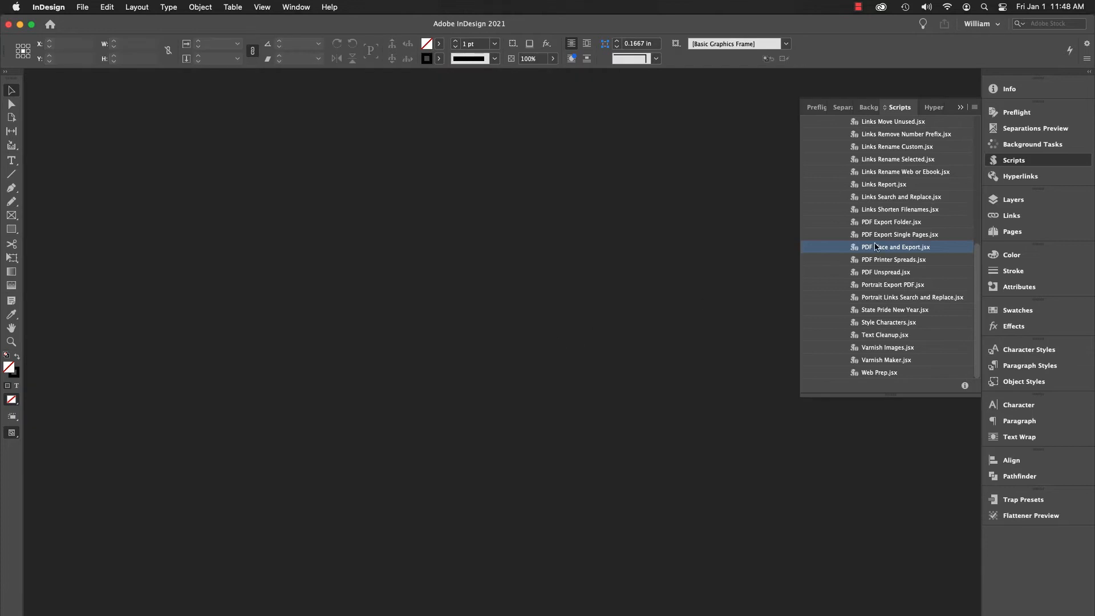
Run the PDF Place and Export script again with pages.pdf as the file to process
{"action": "double_click", "coordinate": [879, 246]}
{"action": "left_click", "coordinate": [454, 161]}
{"action": "left_click", "coordinate": [562, 254]}
{"action": "left_click", "coordinate": [827, 357]}
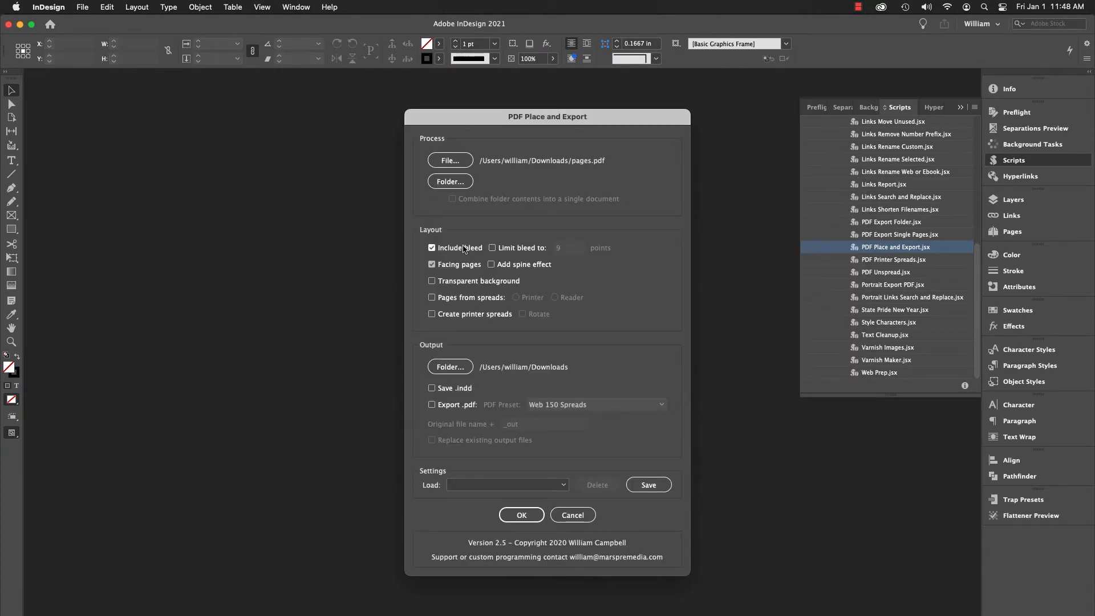
Turn off Facing pages, keep Include bleed on, and process the PDF
{"action": "left_click", "coordinate": [464, 249]}
{"action": "left_click", "coordinate": [521, 515]}
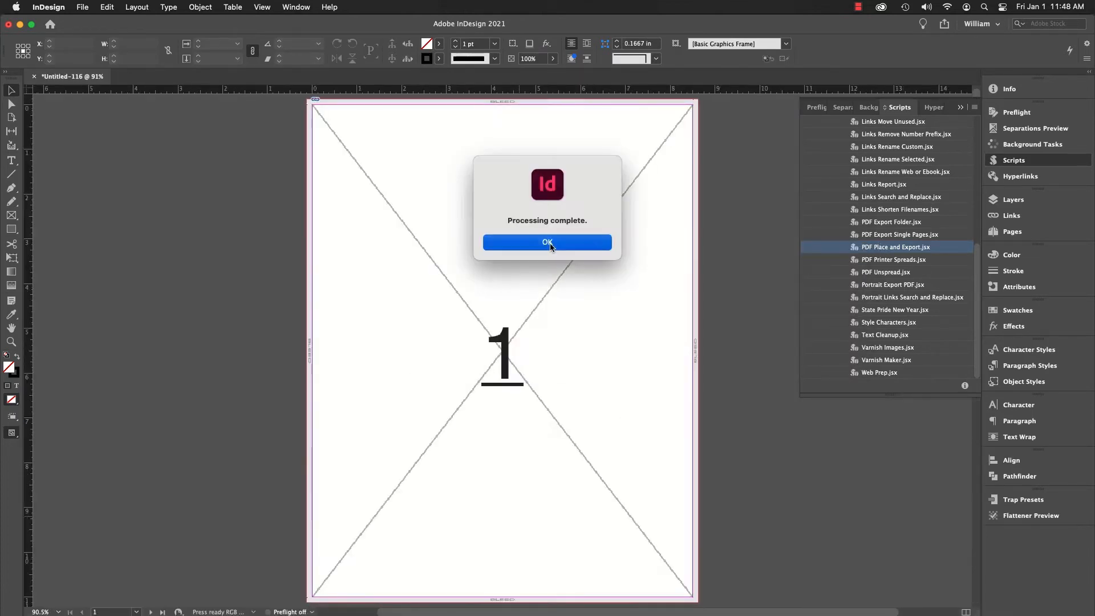
{"action": "left_click", "coordinate": [548, 242]}
Review the bleed on the individual pages through page 5 and close the document without saving
{"action": "scroll", "coordinate": [438, 333], "scroll_direction": "down", "scroll_amount": 15}
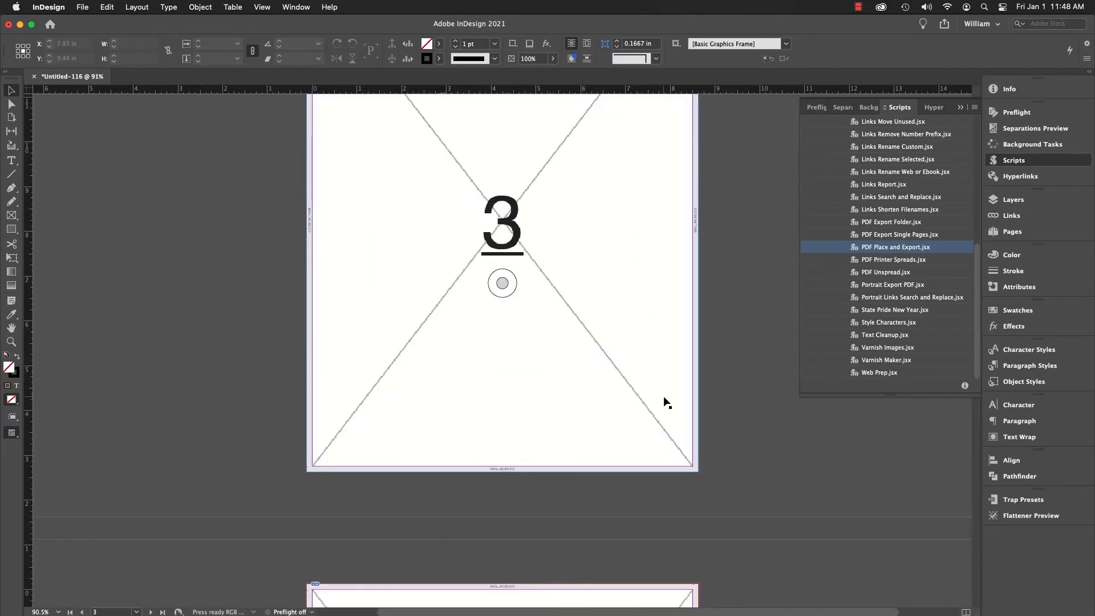
{"action": "scroll", "coordinate": [764, 447], "scroll_direction": "down", "scroll_amount": 8}
{"action": "scroll", "coordinate": [765, 443], "scroll_direction": "down", "scroll_amount": 8}
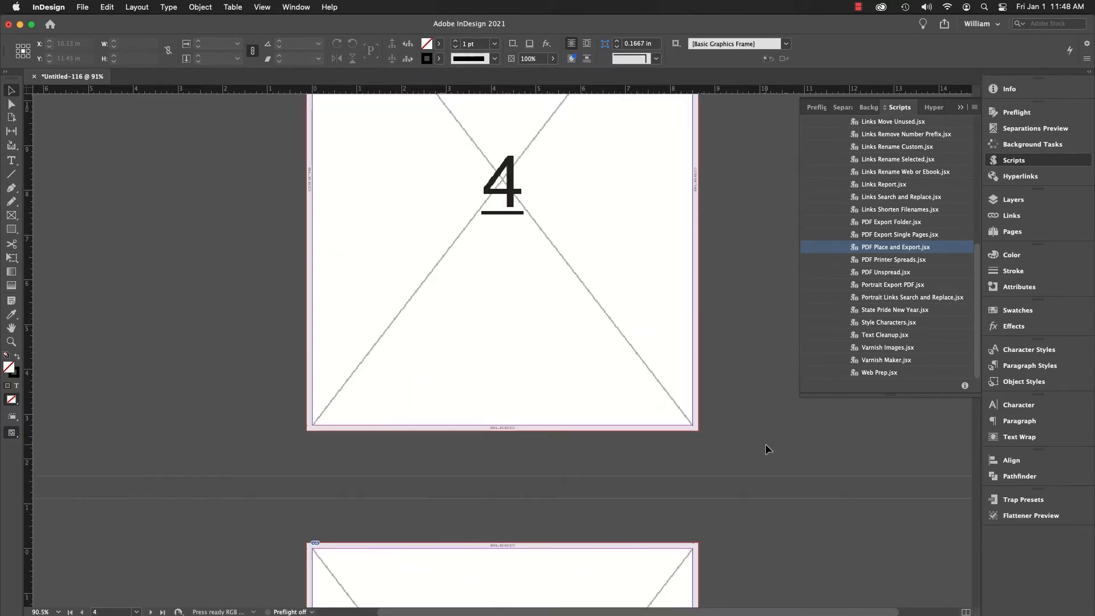
{"action": "scroll", "coordinate": [765, 440], "scroll_direction": "down", "scroll_amount": 4}
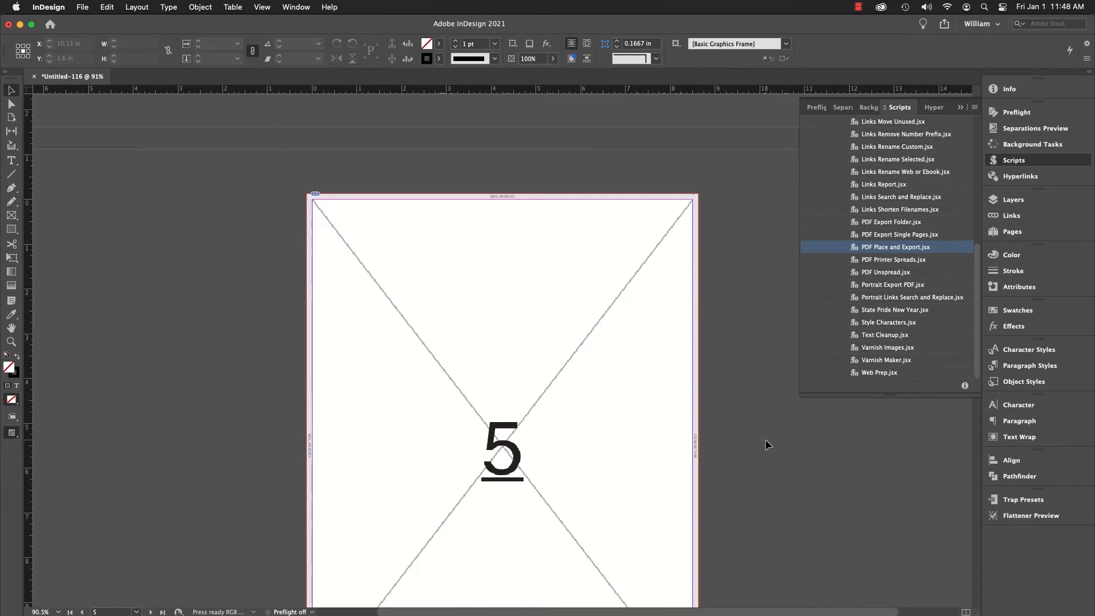
{"action": "left_click", "coordinate": [34, 77]}
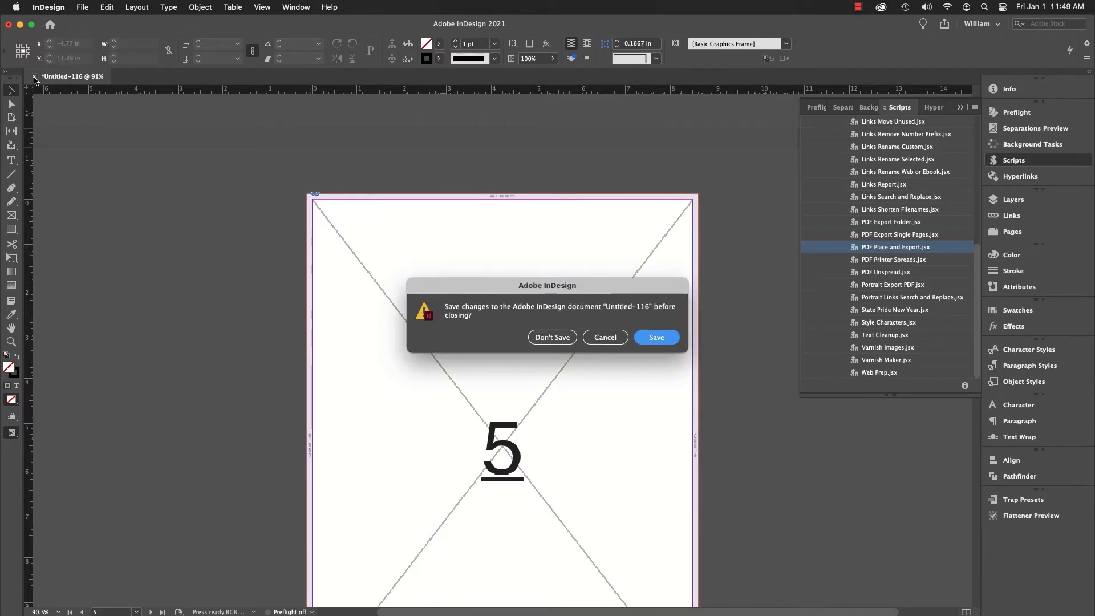
{"action": "left_click", "coordinate": [554, 337]}
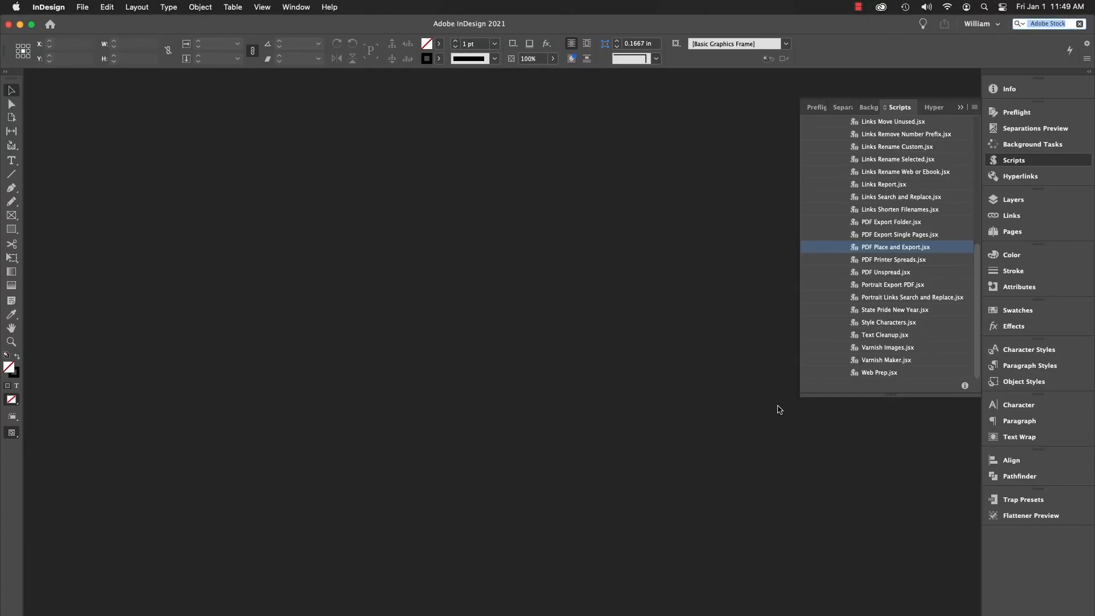
Run PDF Place and Export again and choose the Single pages folder in Downloads as the folder to process
{"action": "double_click", "coordinate": [880, 247]}
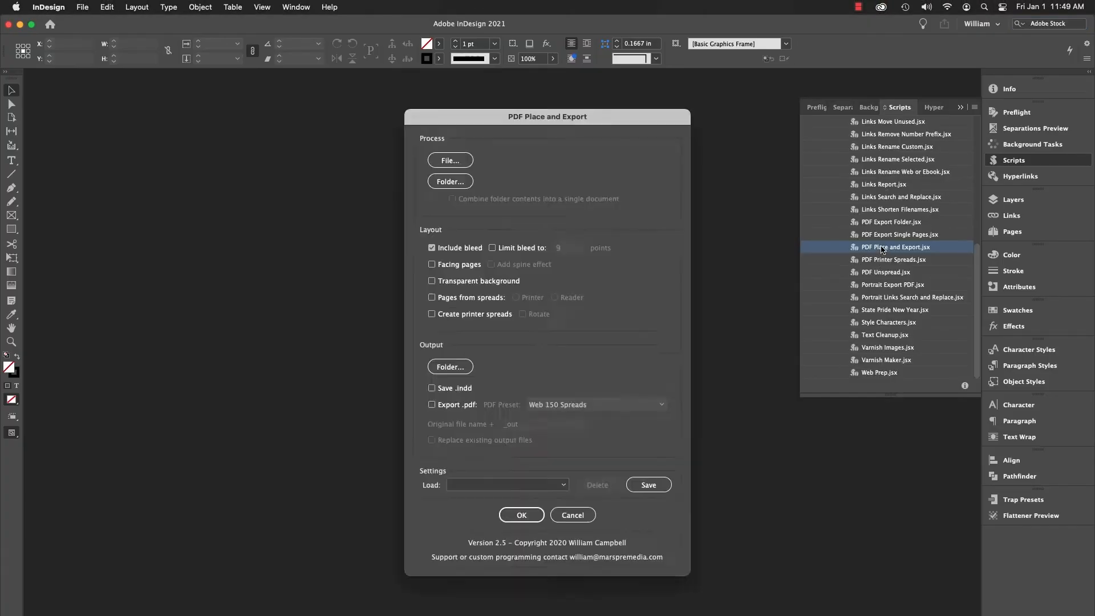
{"action": "left_click", "coordinate": [412, 189]}
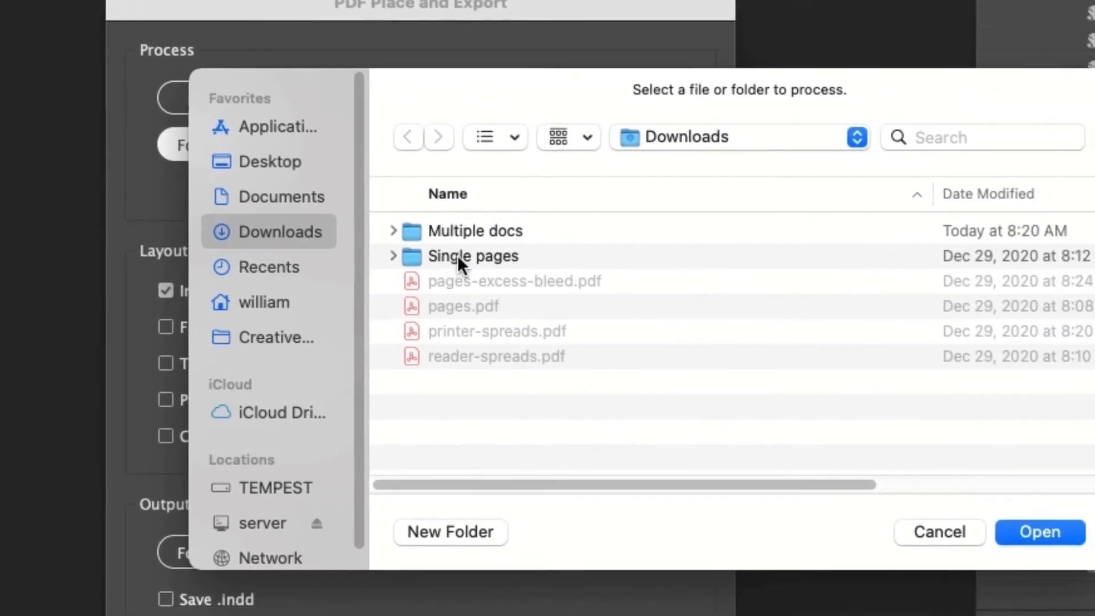
{"action": "double_click", "coordinate": [577, 302]}
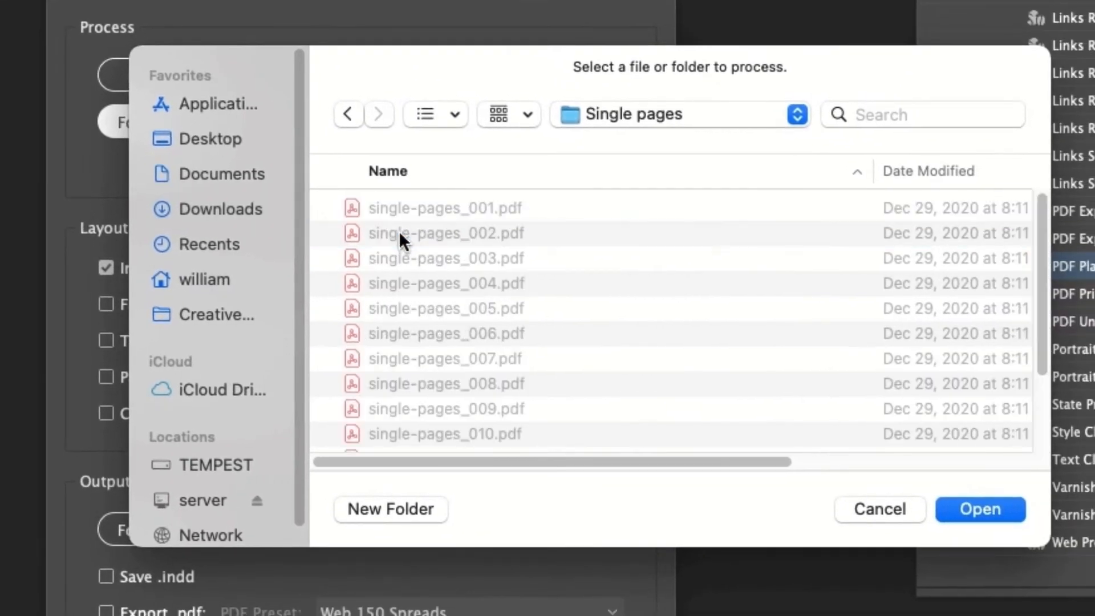
{"action": "left_click", "coordinate": [978, 507]}
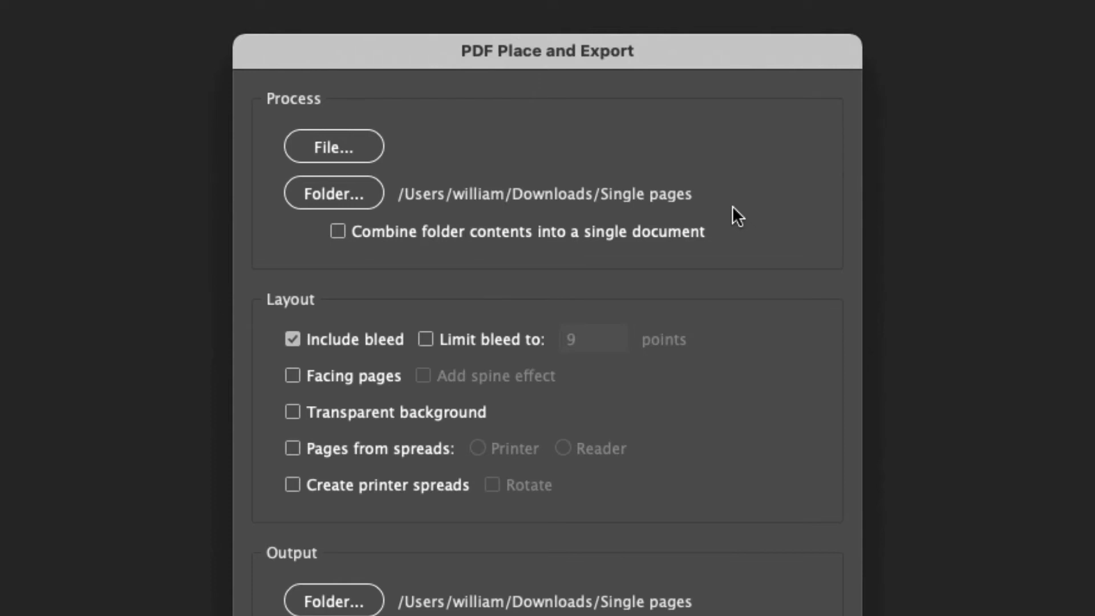
Process the folder combined into a single document, with Include bleed off and both Facing pages and Add spine effect on
{"action": "left_click", "coordinate": [343, 234]}
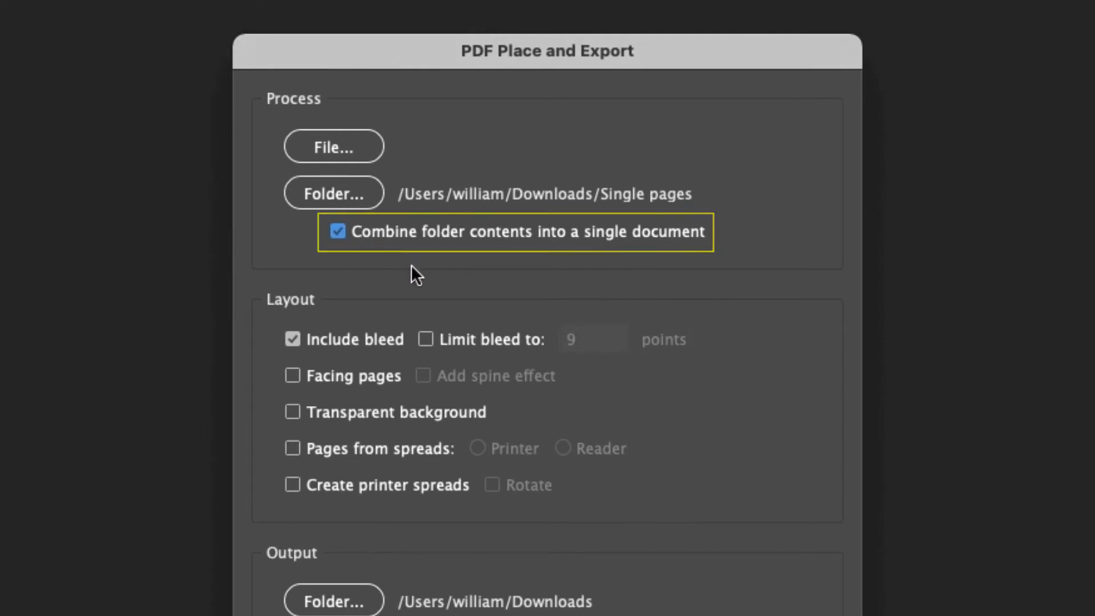
{"action": "left_click", "coordinate": [378, 337]}
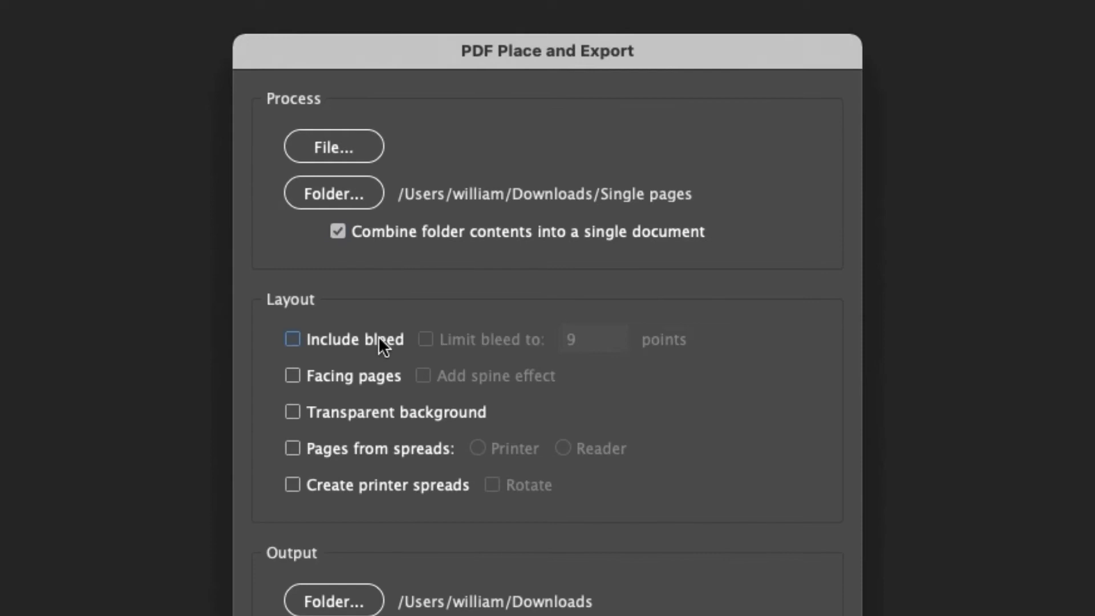
{"action": "left_click", "coordinate": [364, 377]}
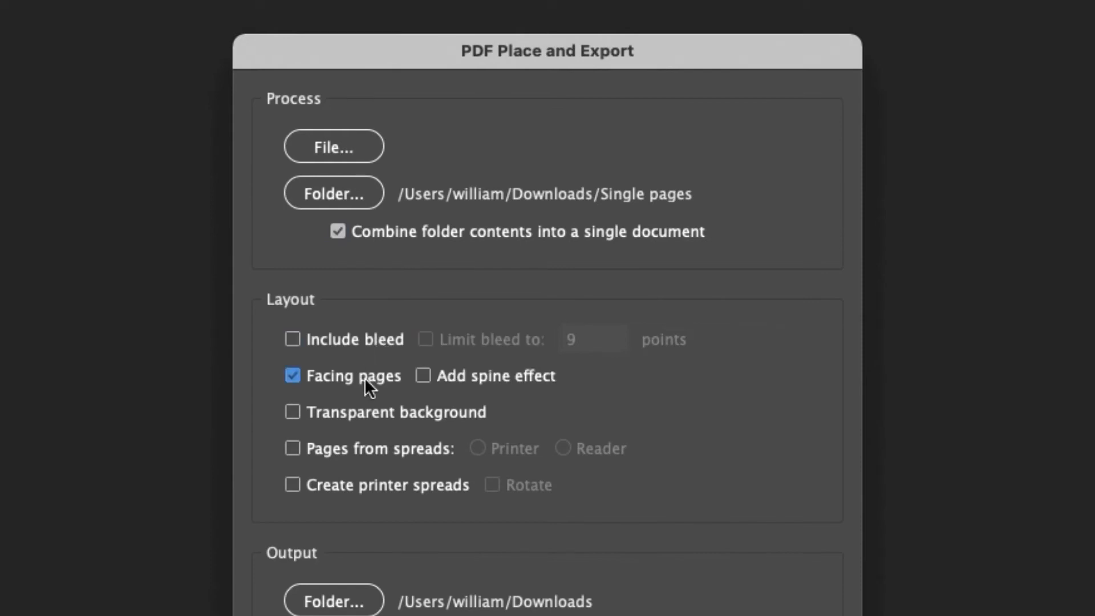
{"action": "left_click", "coordinate": [450, 377]}
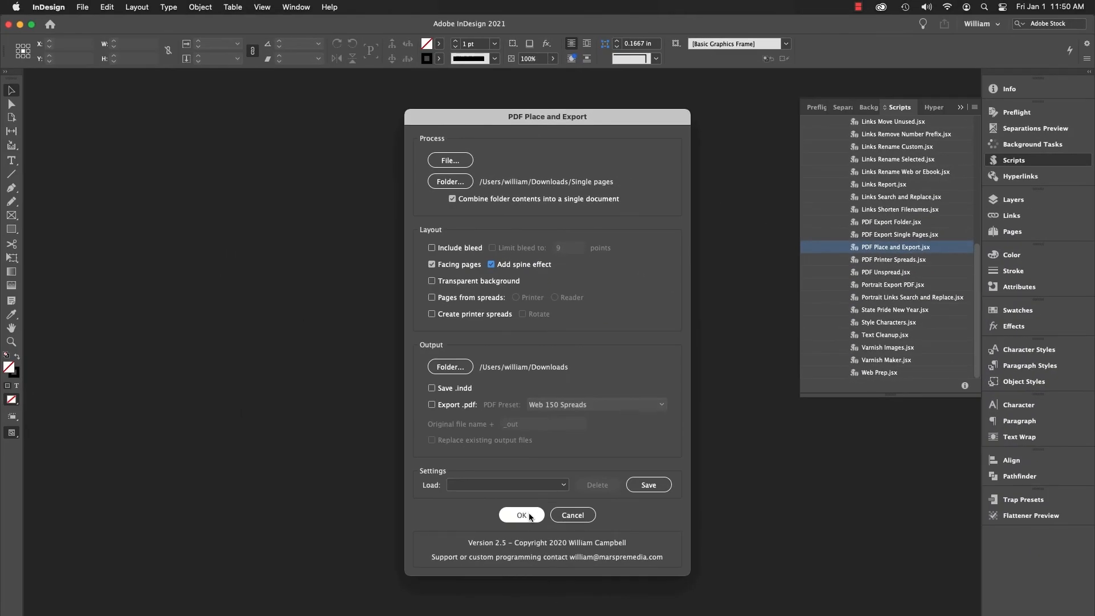
{"action": "left_click", "coordinate": [528, 512]}
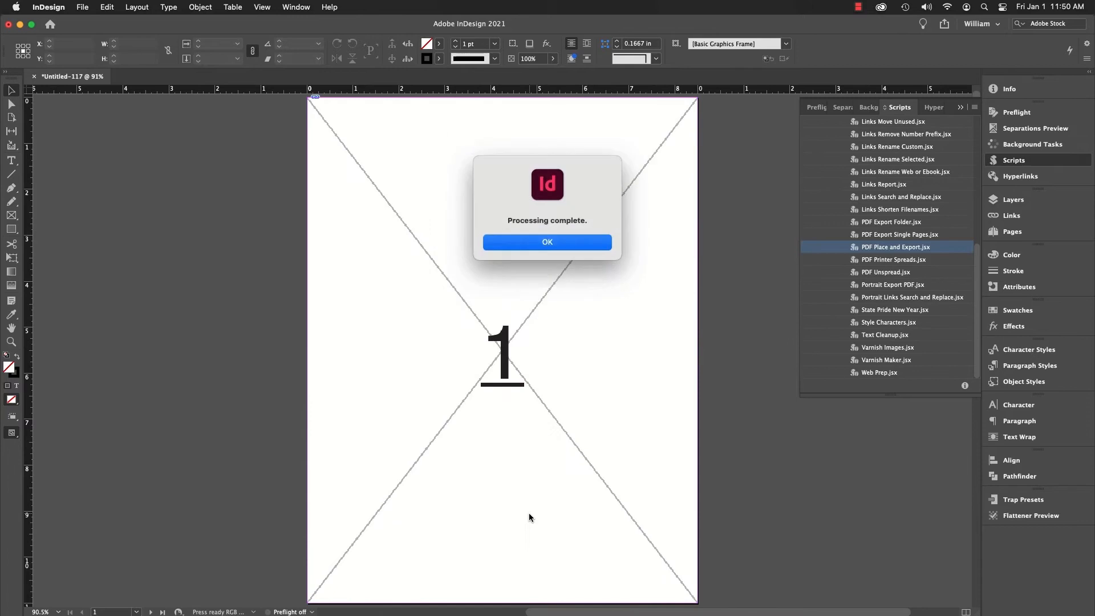
{"action": "left_click", "coordinate": [575, 243]}
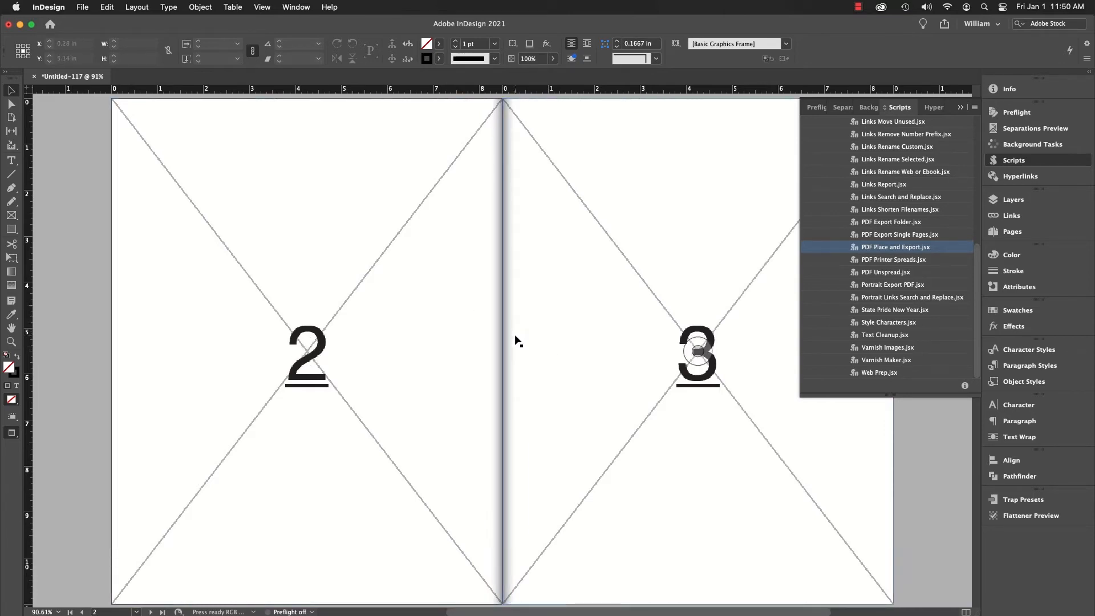
Close the combined document without saving and run the PDF Place and Export script again
{"action": "left_click", "coordinate": [33, 77]}
{"action": "left_click", "coordinate": [549, 341]}
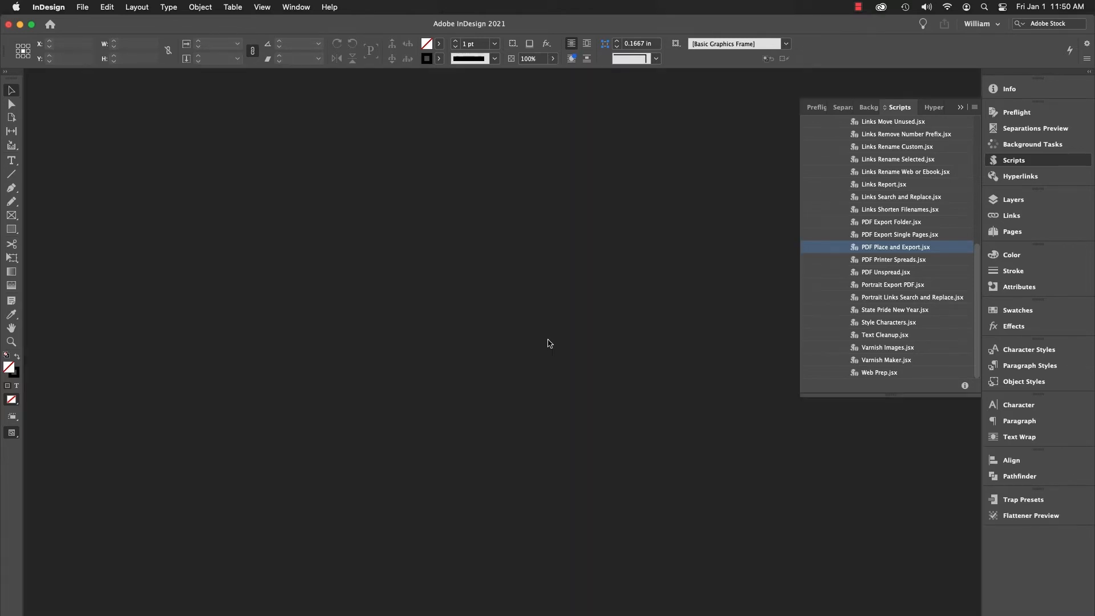
{"action": "double_click", "coordinate": [894, 247]}
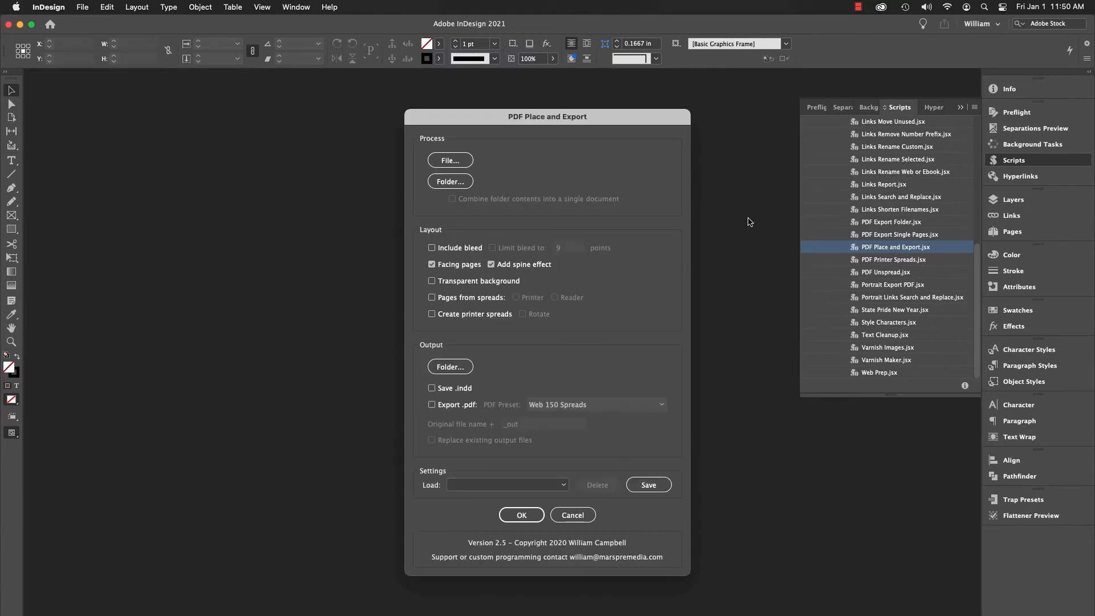
Choose the Single pages folder in Downloads as the folder to process and turn on PDF export
{"action": "left_click", "coordinate": [451, 178]}
{"action": "left_click", "coordinate": [828, 357]}
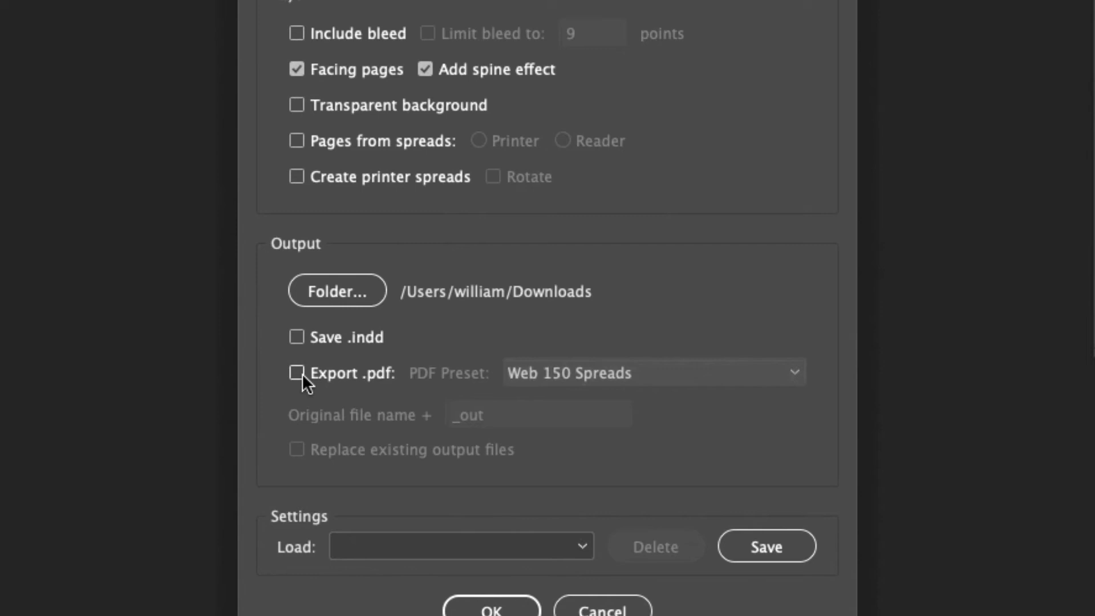
{"action": "left_click", "coordinate": [302, 373]}
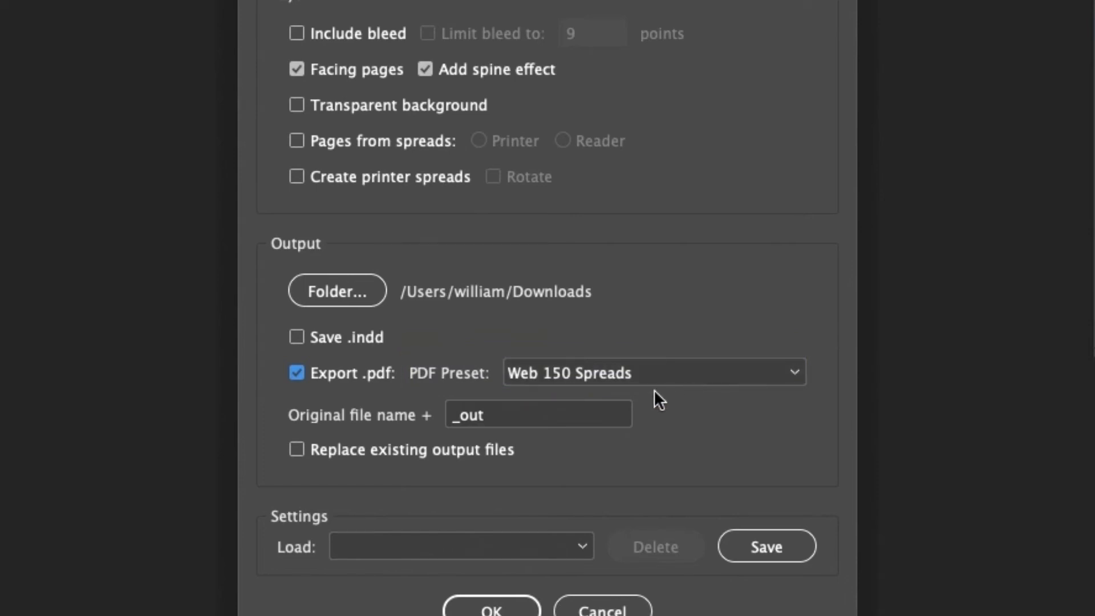
Set the suffix added to the original file name to _proof for the exported PDF
{"action": "left_click", "coordinate": [557, 415]}
{"action": "key", "text": "BackSpace"}
{"action": "key", "text": "BackSpace"}
{"action": "key", "text": "BackSpace"}
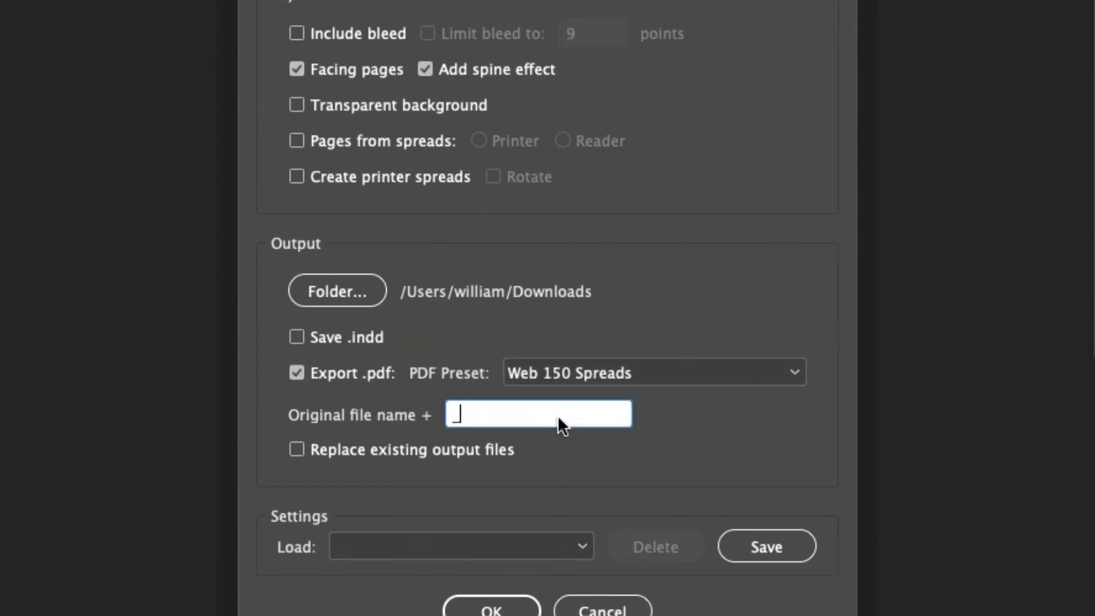
{"action": "type", "text": "proof"}
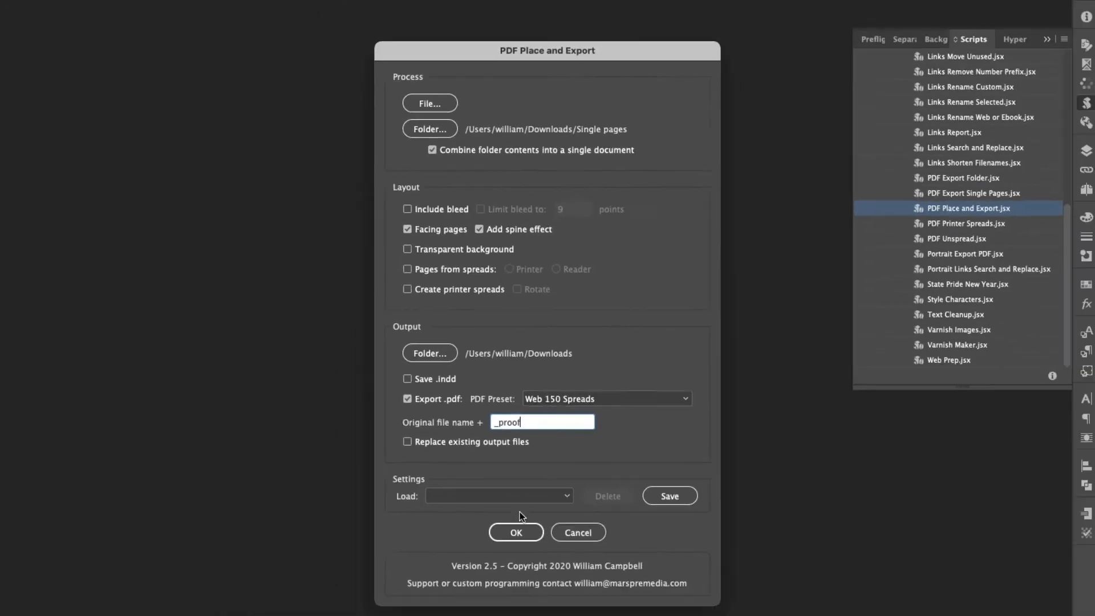
Process the Single pages folder with the script and close the resulting document without saving
{"action": "left_click", "coordinate": [522, 532]}
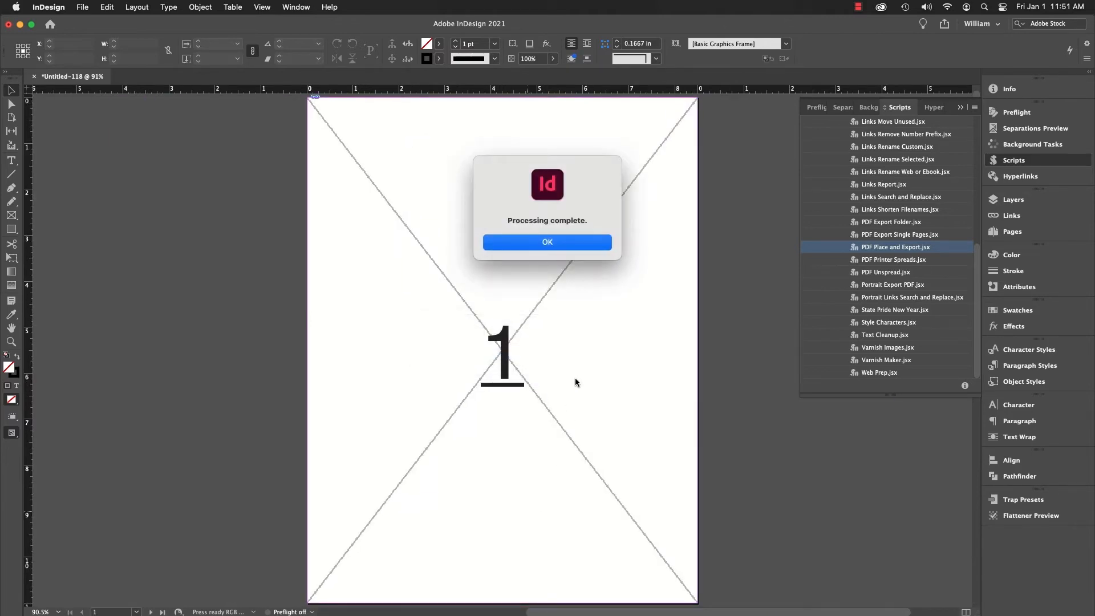
{"action": "left_click", "coordinate": [568, 239]}
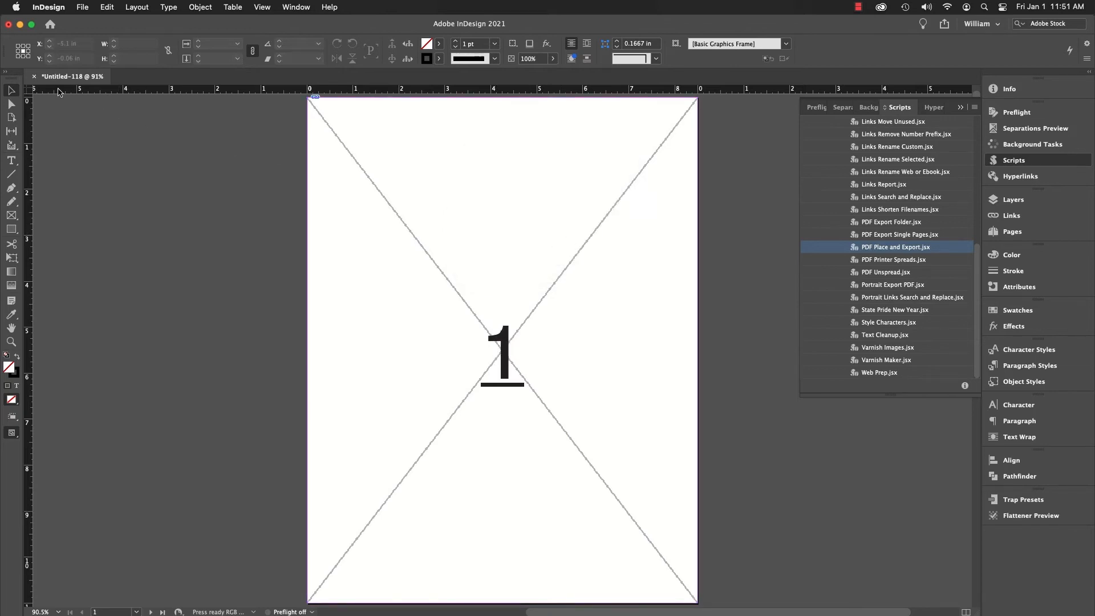
{"action": "left_click", "coordinate": [33, 76]}
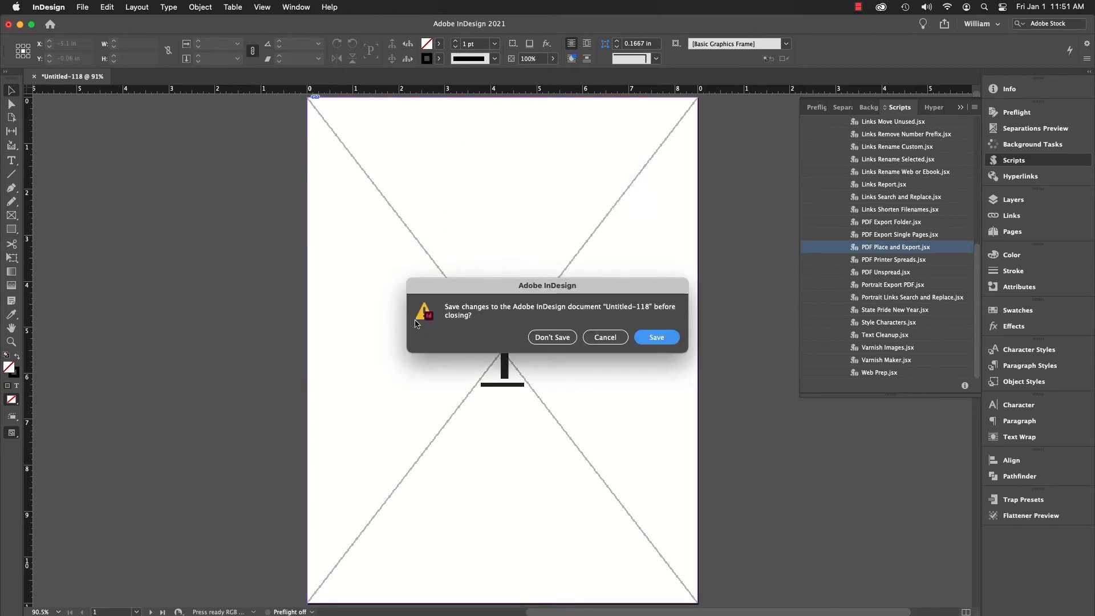
{"action": "left_click", "coordinate": [551, 337]}
Switch to Finder and open the Multiple docs folder in Downloads
{"action": "key", "text": "super+Tab"}
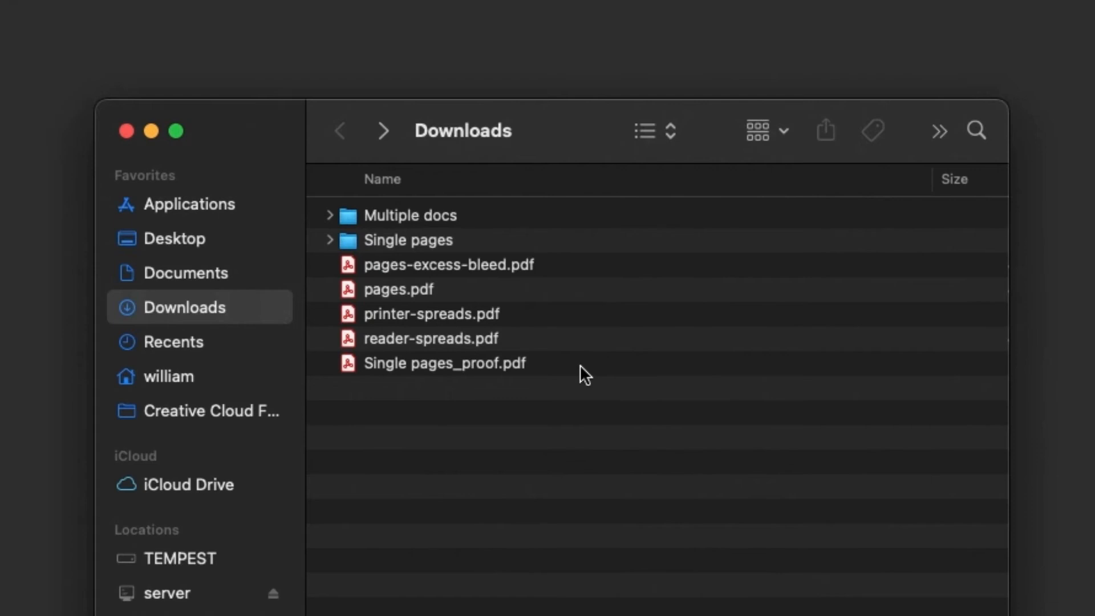
{"action": "double_click", "coordinate": [422, 216]}
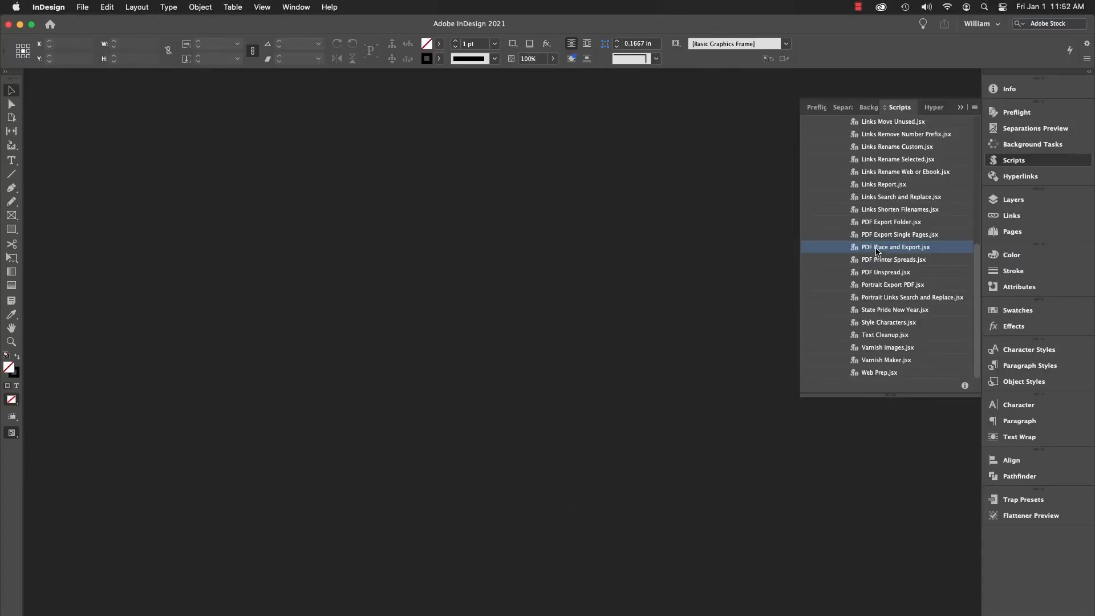
Run PDF Place and Export in InDesign on the Multiple docs folder, exporting PDFs with the _proof suffix and without combining the folder contents
{"action": "double_click", "coordinate": [877, 251]}
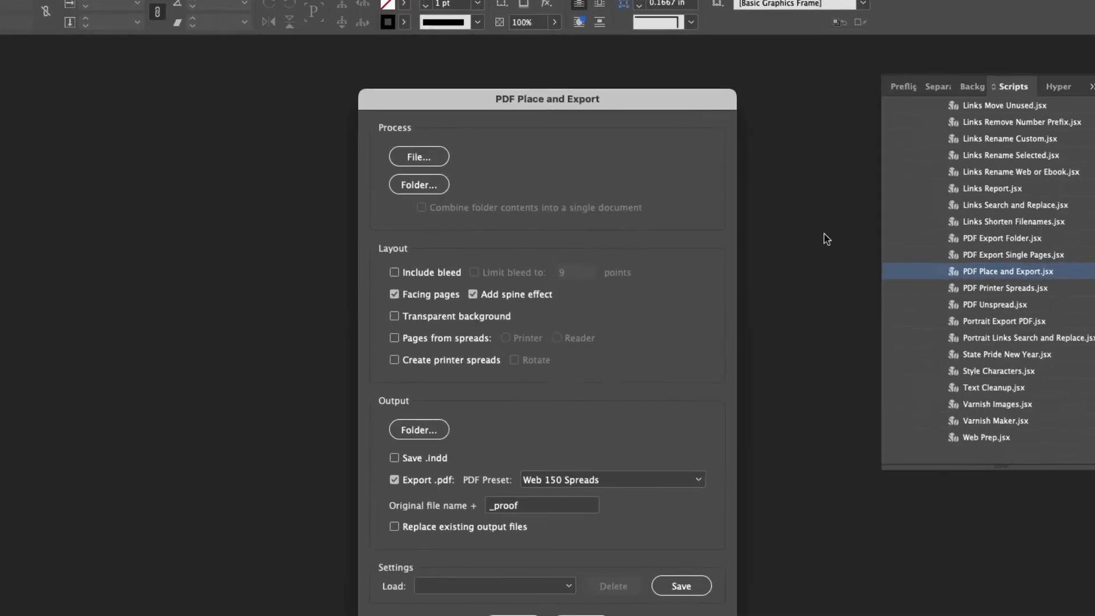
{"action": "left_click", "coordinate": [420, 183]}
{"action": "left_click", "coordinate": [741, 166]}
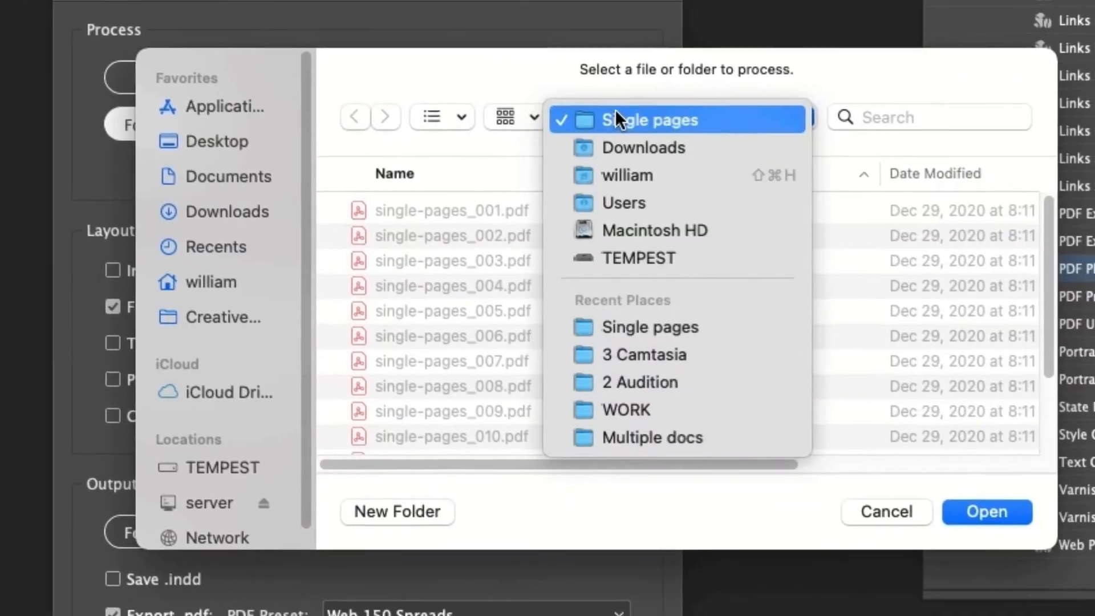
{"action": "left_click", "coordinate": [622, 147]}
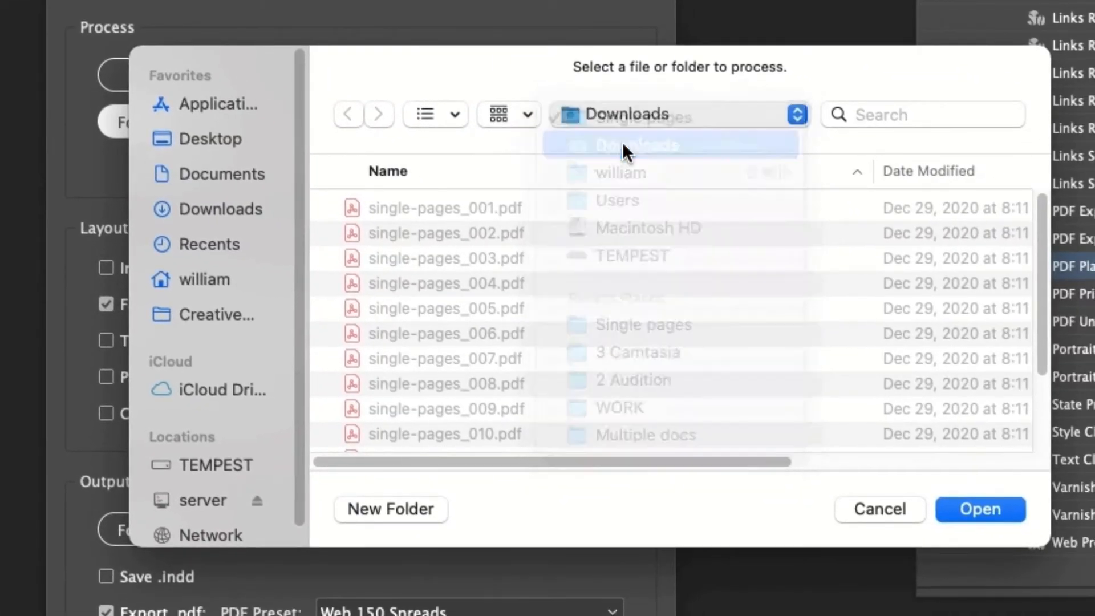
{"action": "double_click", "coordinate": [464, 212]}
{"action": "left_click", "coordinate": [994, 507]}
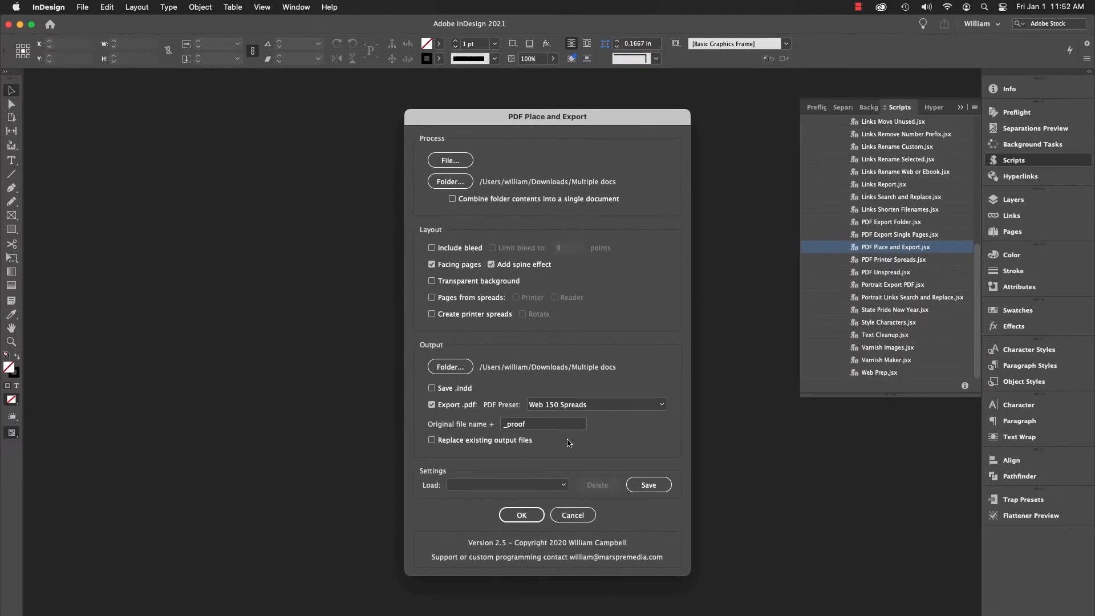
{"action": "left_click", "coordinate": [512, 615]}
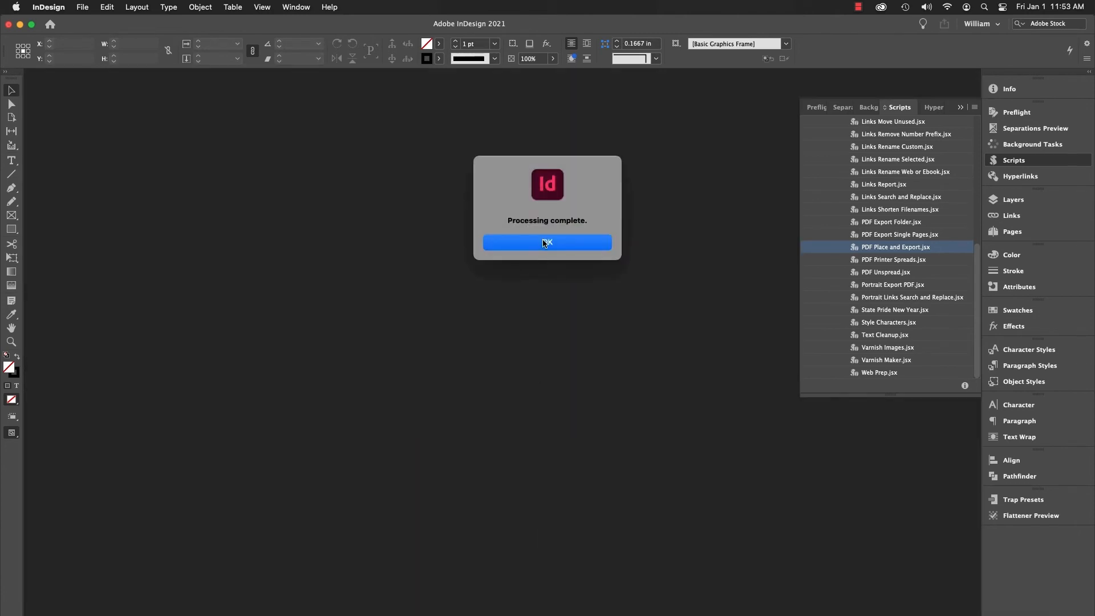
{"action": "left_click", "coordinate": [544, 243]}
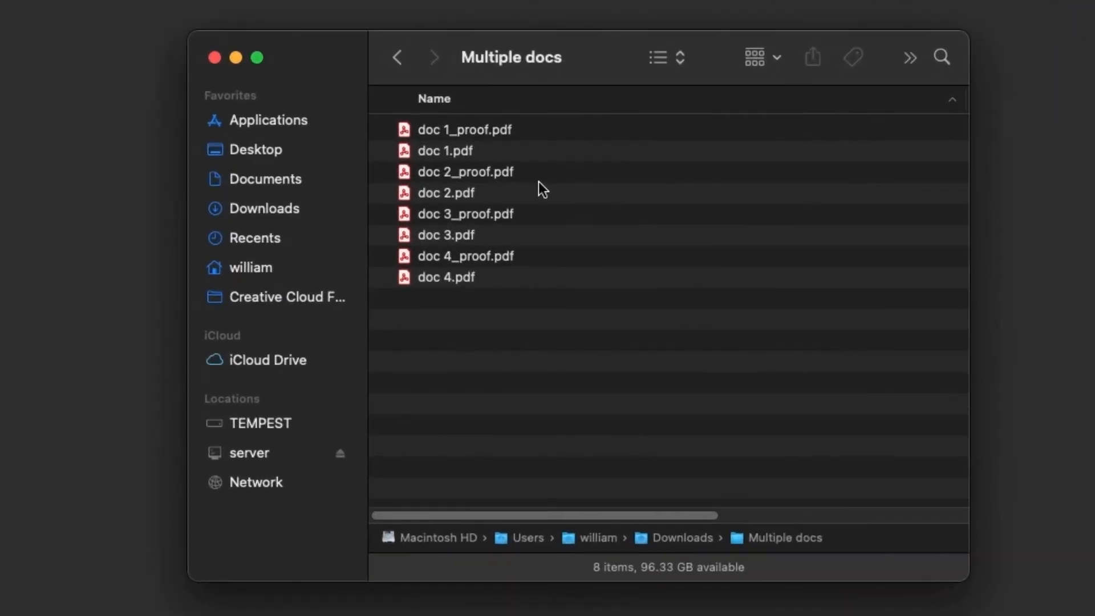
Examine the four exported _proof PDFs in the Multiple docs folder in Finder
{"action": "left_click", "coordinate": [545, 134]}
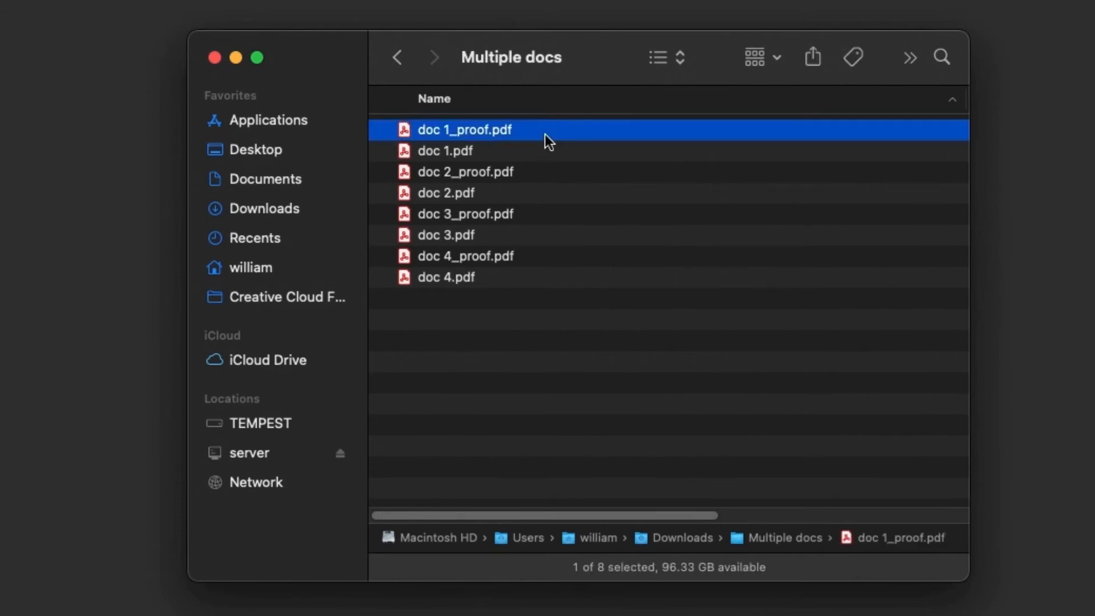
{"action": "left_click", "coordinate": [545, 169]}
{"action": "left_click", "coordinate": [550, 215]}
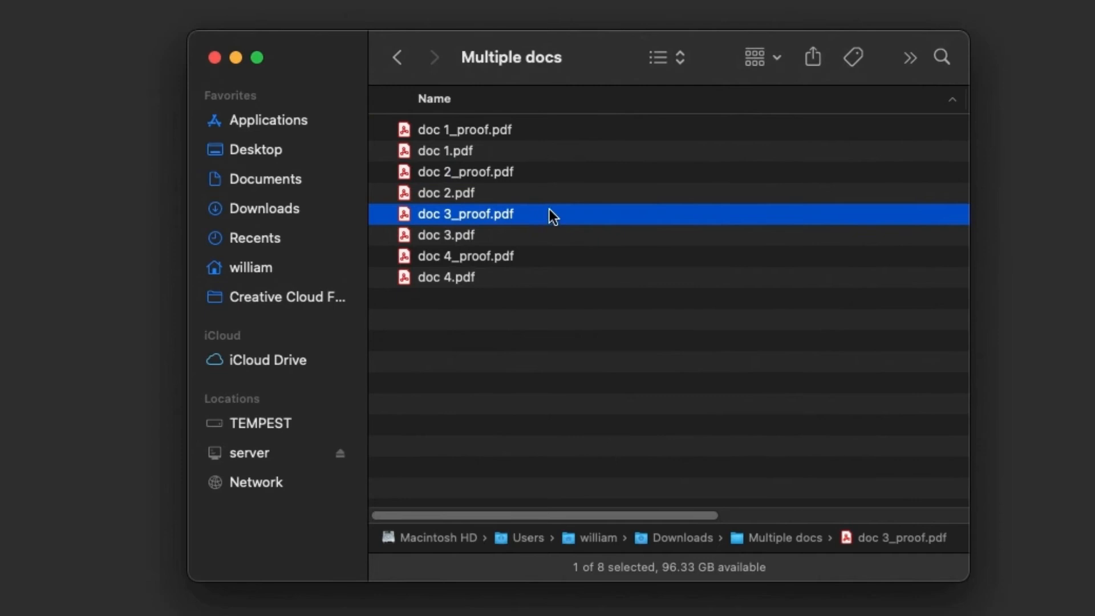
{"action": "left_click", "coordinate": [560, 257]}
{"action": "left_click", "coordinate": [614, 378]}
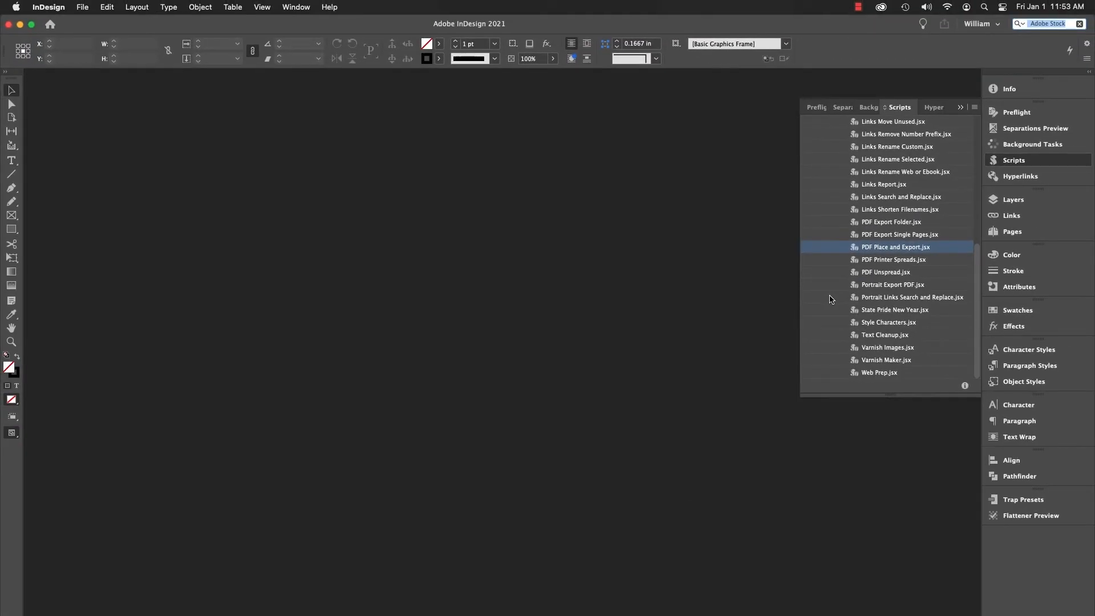
Run PDF Place and Export again in InDesign and choose pages.pdf in Downloads as the file to process
{"action": "double_click", "coordinate": [910, 249]}
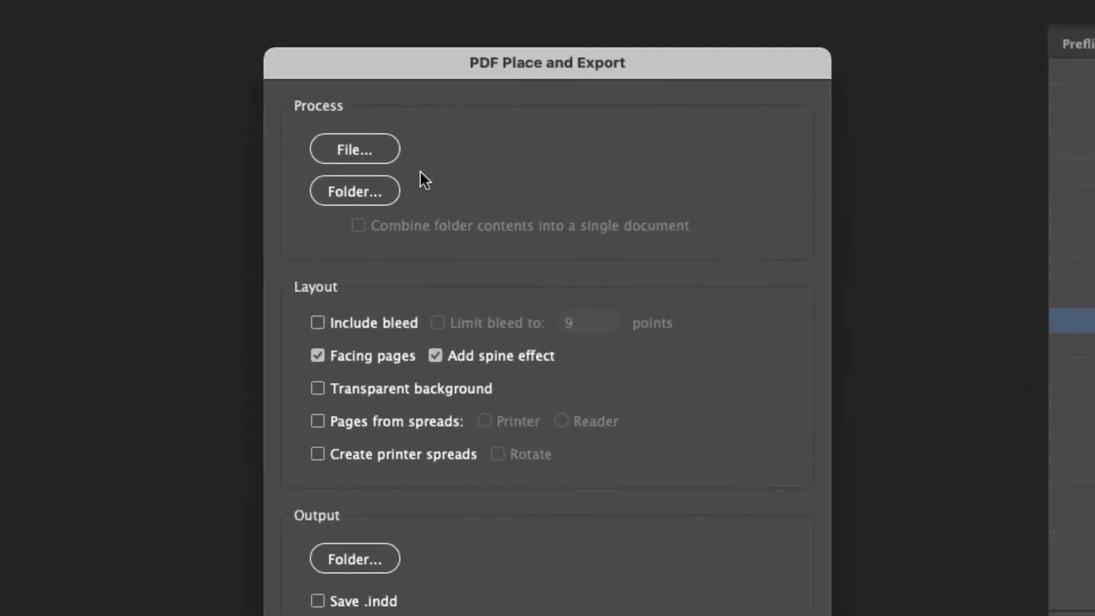
{"action": "left_click", "coordinate": [348, 137]}
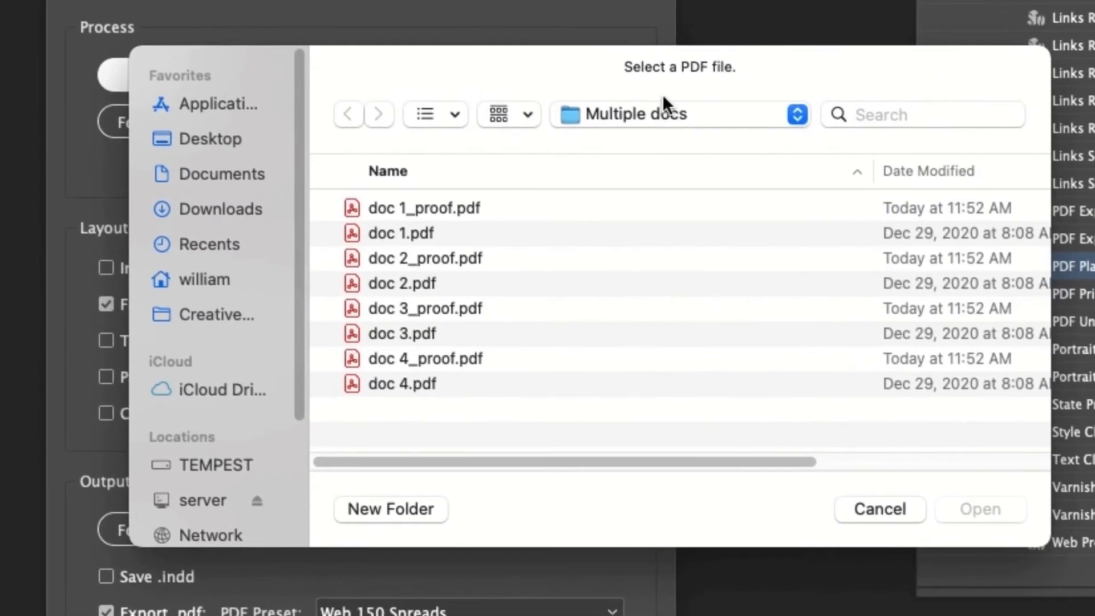
{"action": "left_click", "coordinate": [672, 117]}
{"action": "left_click", "coordinate": [676, 142]}
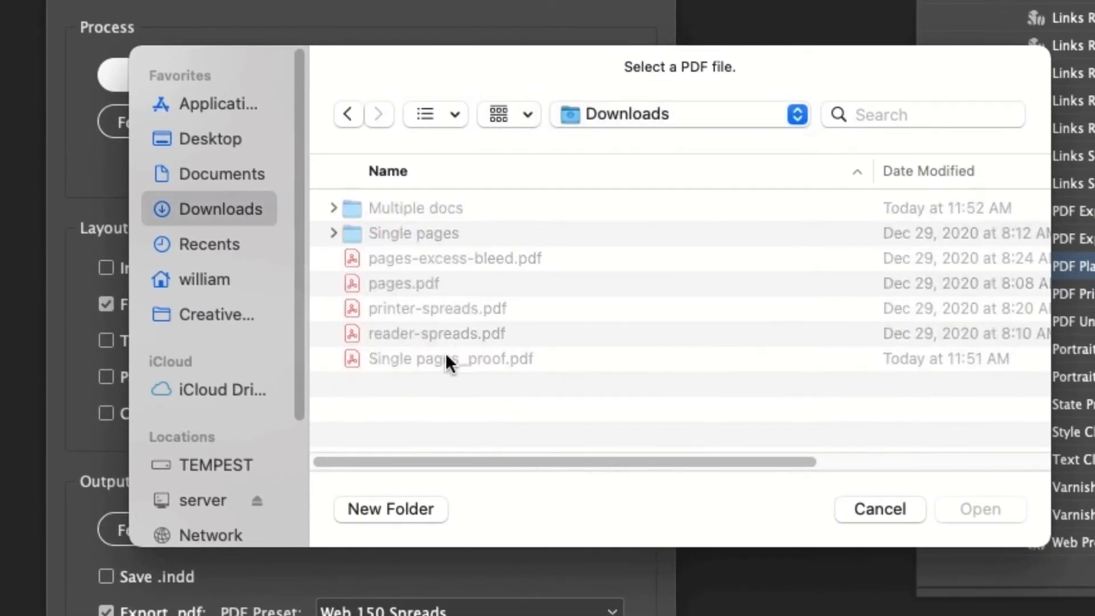
{"action": "left_click", "coordinate": [425, 282]}
{"action": "left_click", "coordinate": [976, 508]}
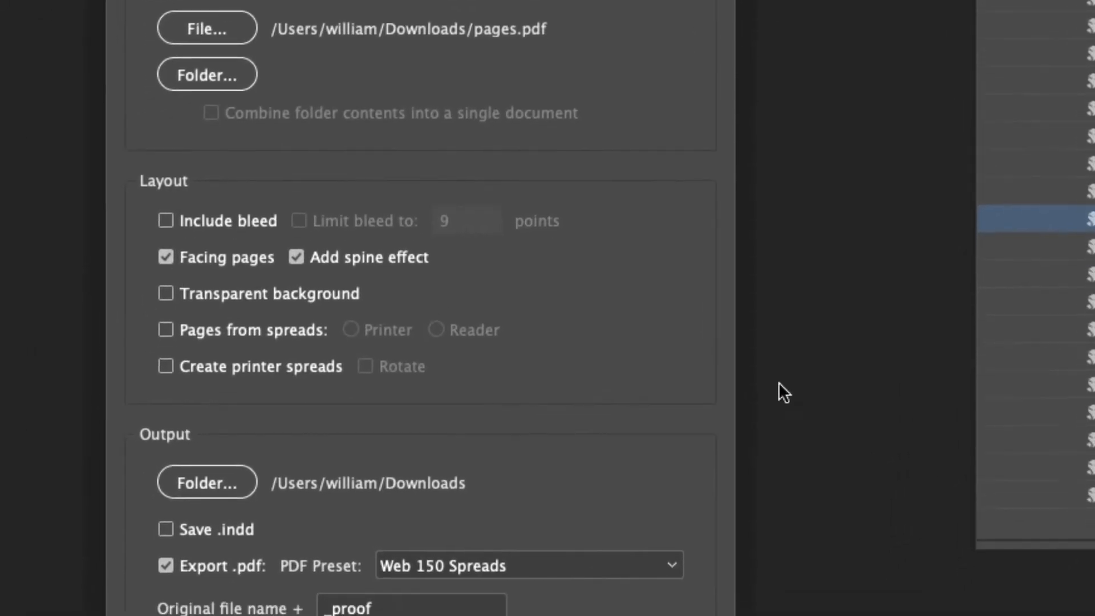
Process pages.pdf with Create printer spreads on and PDF export off
{"action": "left_click", "coordinate": [361, 264]}
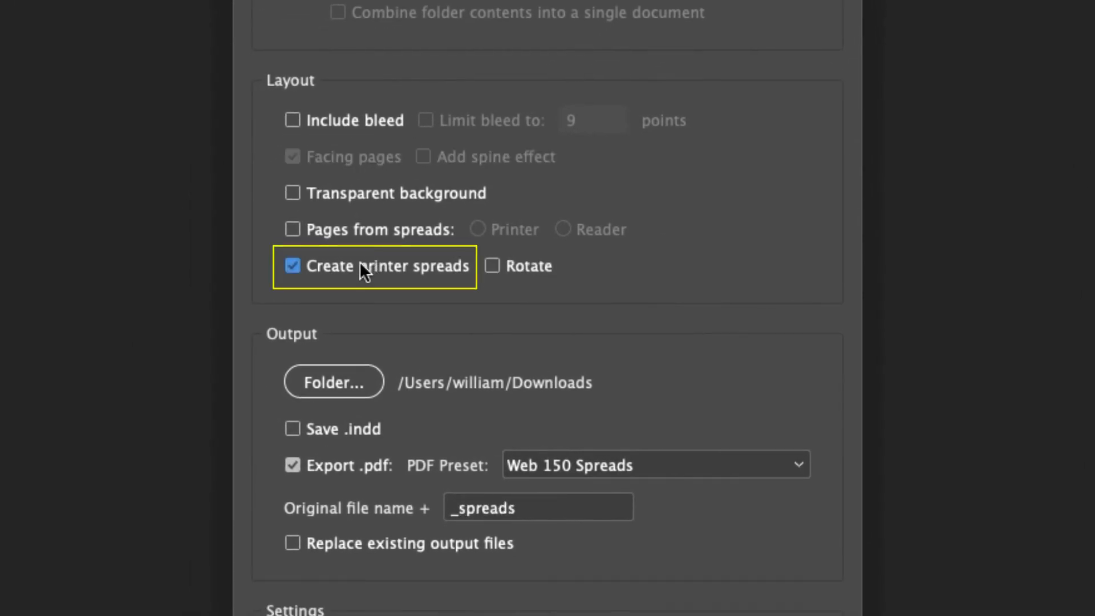
{"action": "left_click", "coordinate": [329, 465]}
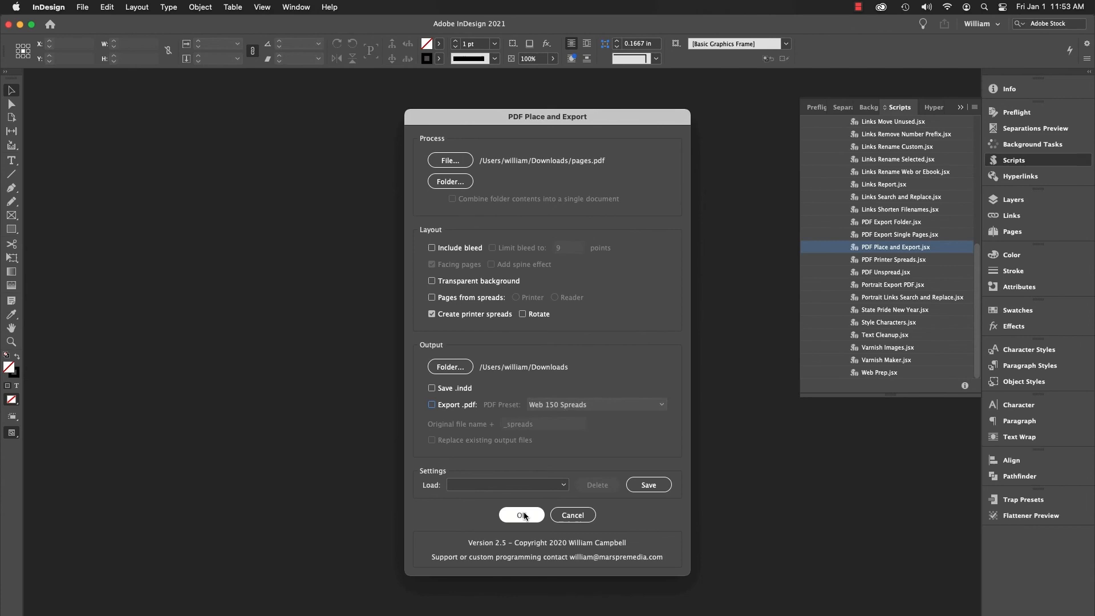
{"action": "left_click", "coordinate": [523, 515]}
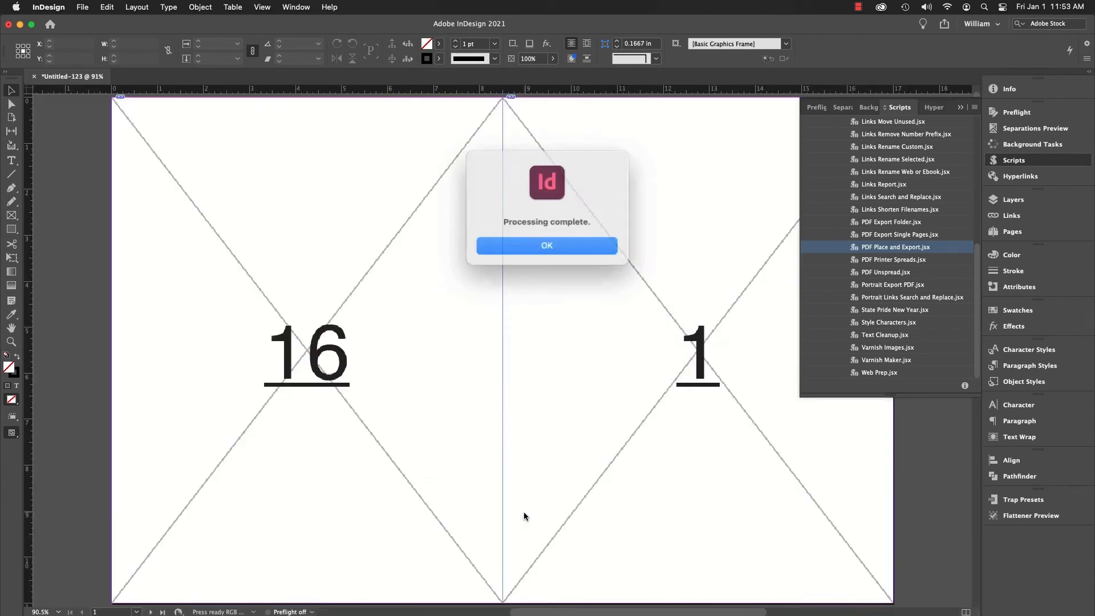
{"action": "left_click", "coordinate": [554, 244]}
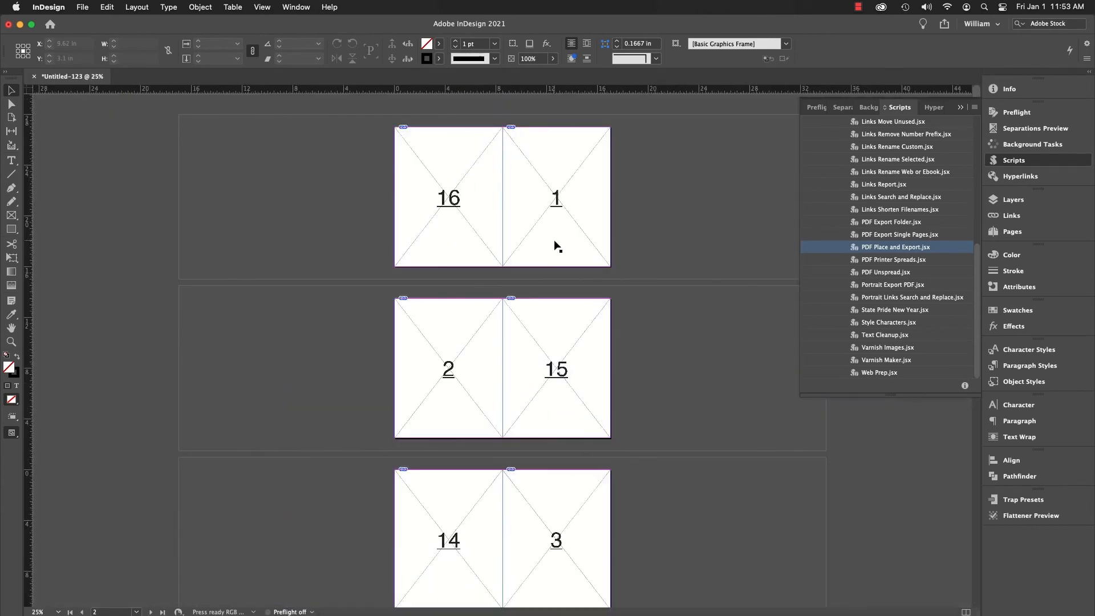
Review the page order of the printer spreads and close the document without saving
{"action": "scroll", "coordinate": [721, 354], "scroll_direction": "down", "scroll_amount": 10}
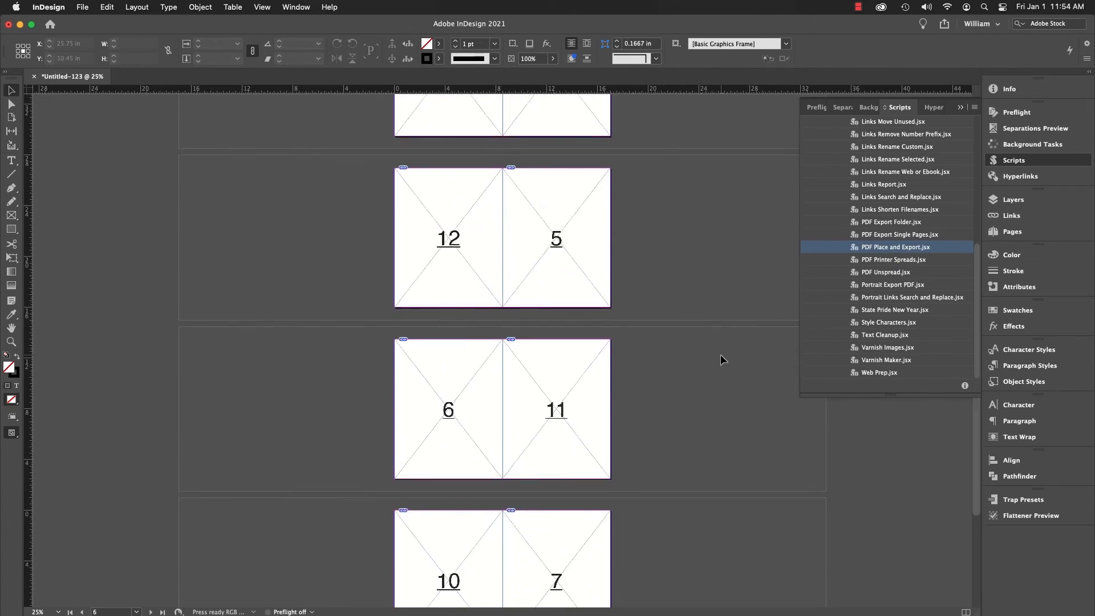
{"action": "scroll", "coordinate": [720, 354], "scroll_direction": "up", "scroll_amount": 7}
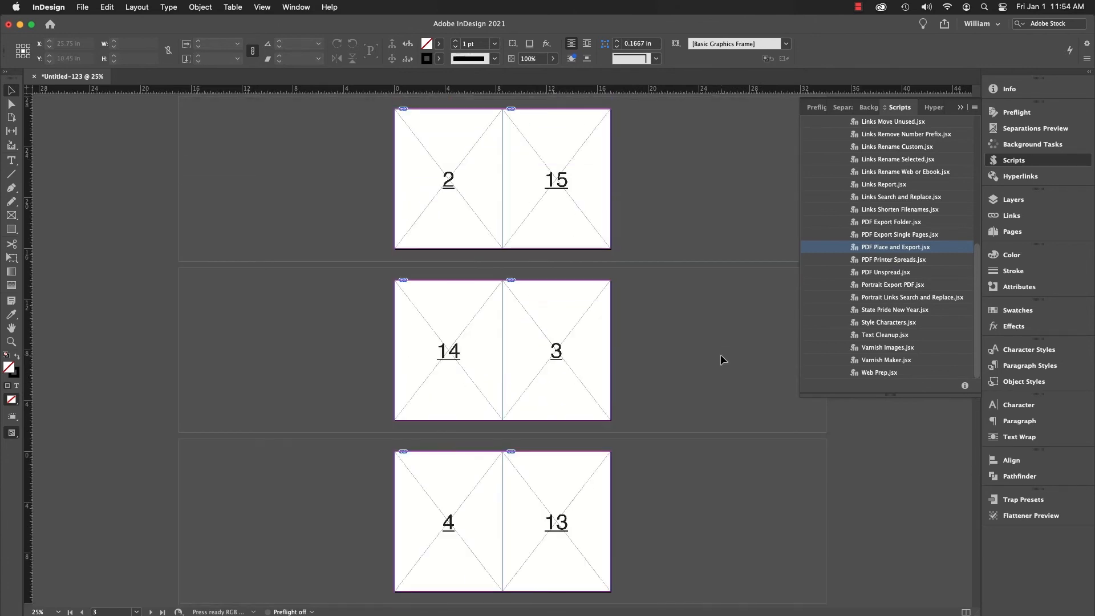
{"action": "scroll", "coordinate": [720, 354], "scroll_direction": "up", "scroll_amount": 3}
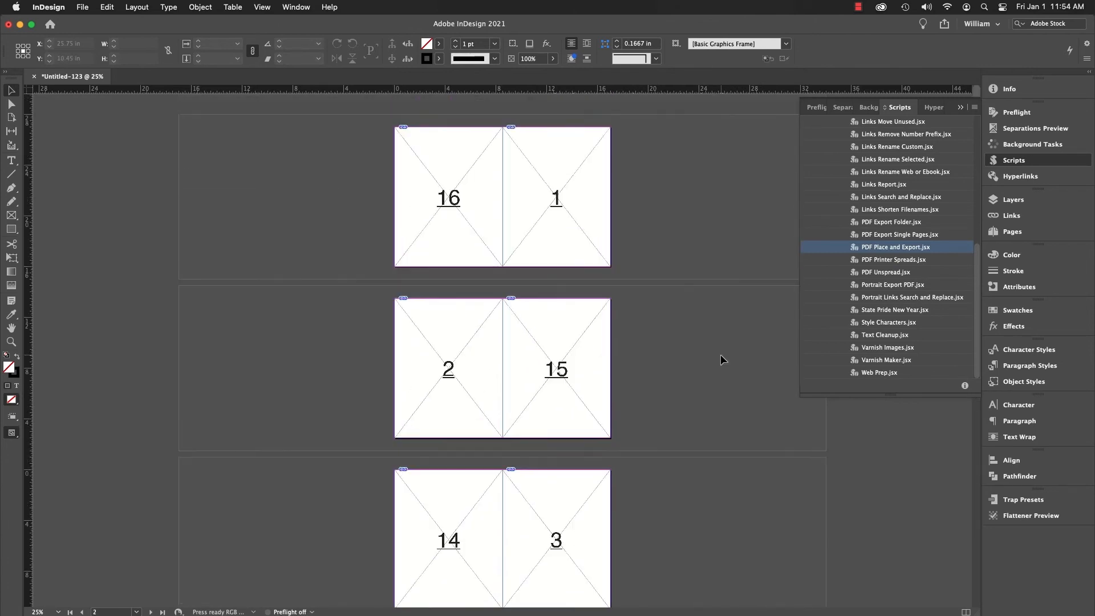
{"action": "left_click", "coordinate": [35, 80]}
{"action": "left_click", "coordinate": [553, 337]}
Run PDF Place and Export on pages.pdf again with both Create printer spreads and Rotate on
{"action": "double_click", "coordinate": [878, 247]}
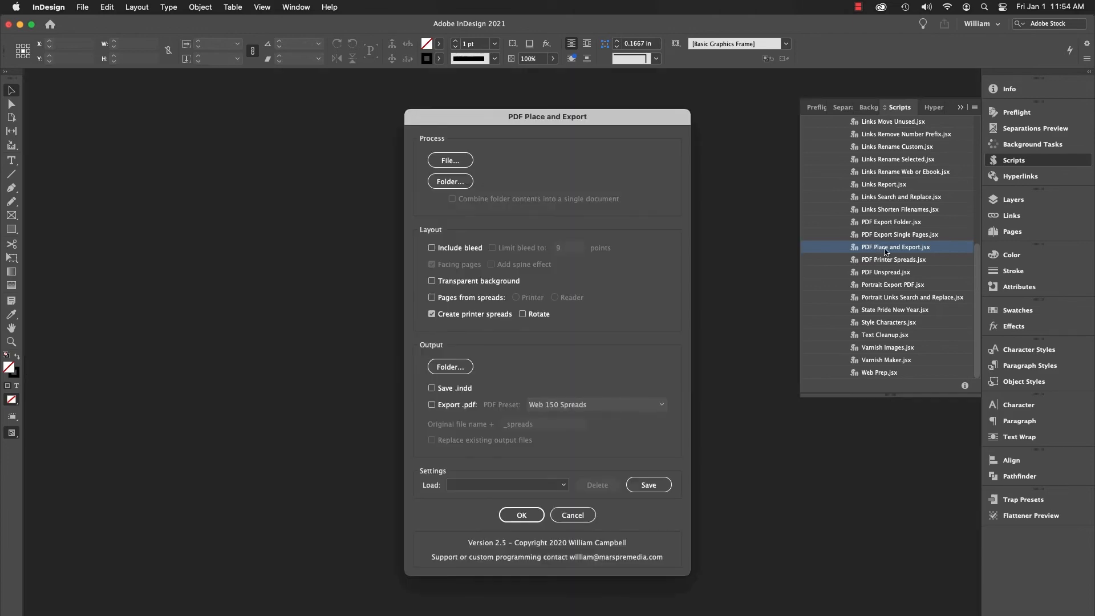
{"action": "left_click", "coordinate": [448, 160]}
{"action": "double_click", "coordinate": [365, 255]}
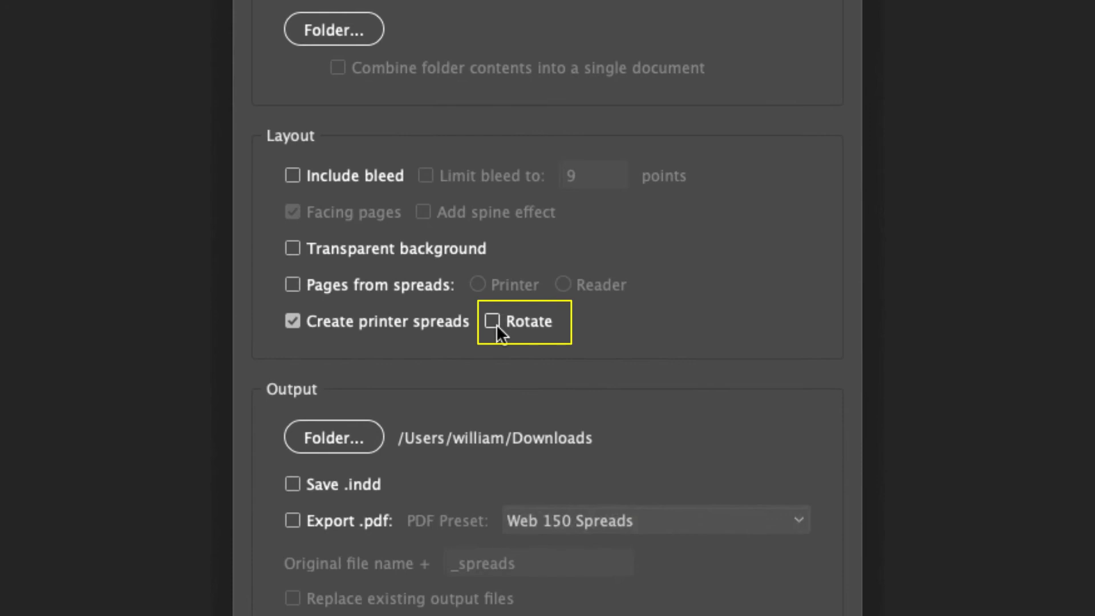
{"action": "left_click", "coordinate": [495, 324]}
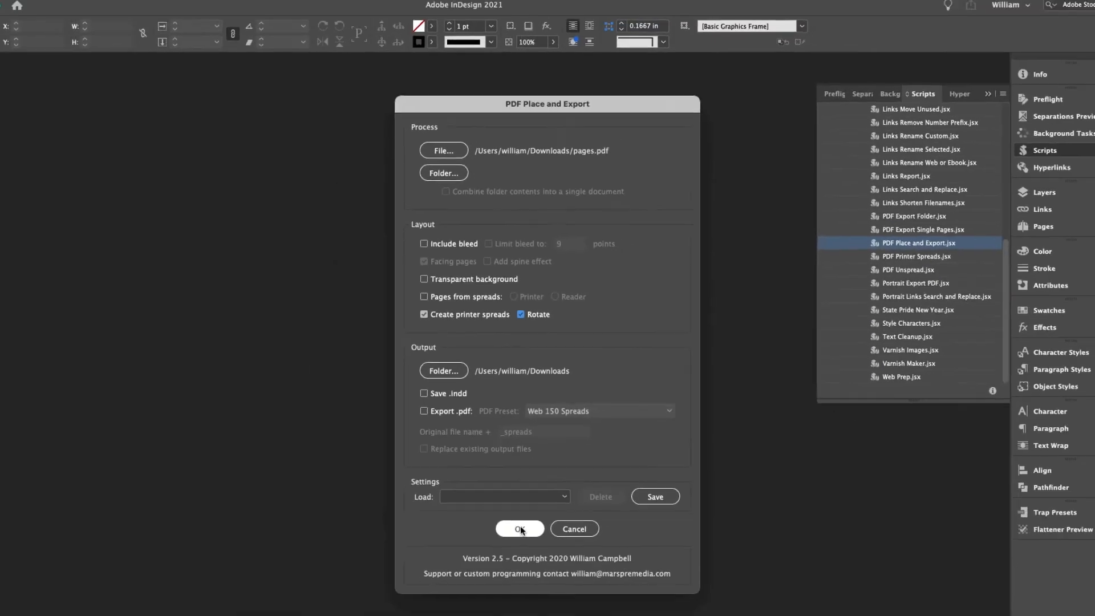
{"action": "left_click", "coordinate": [520, 528]}
{"action": "key", "text": "Return"}
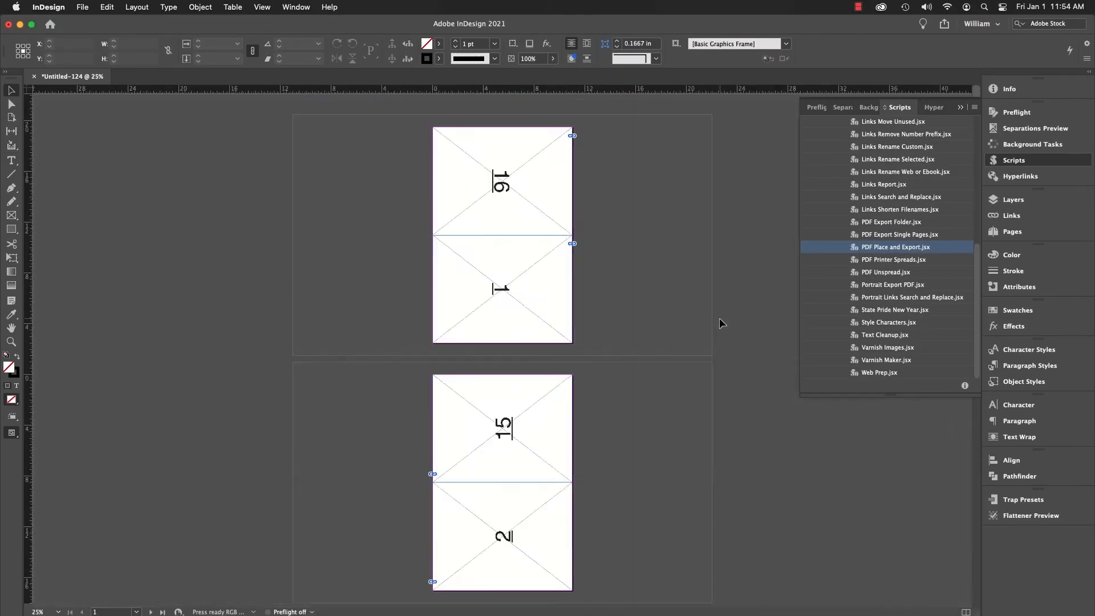
Review the rotated printer spreads throughout the document and close it without saving
{"action": "key", "text": "super+minus"}
{"action": "scroll", "coordinate": [719, 319], "scroll_direction": "down", "scroll_amount": 10}
{"action": "scroll", "coordinate": [716, 319], "scroll_direction": "up", "scroll_amount": 9}
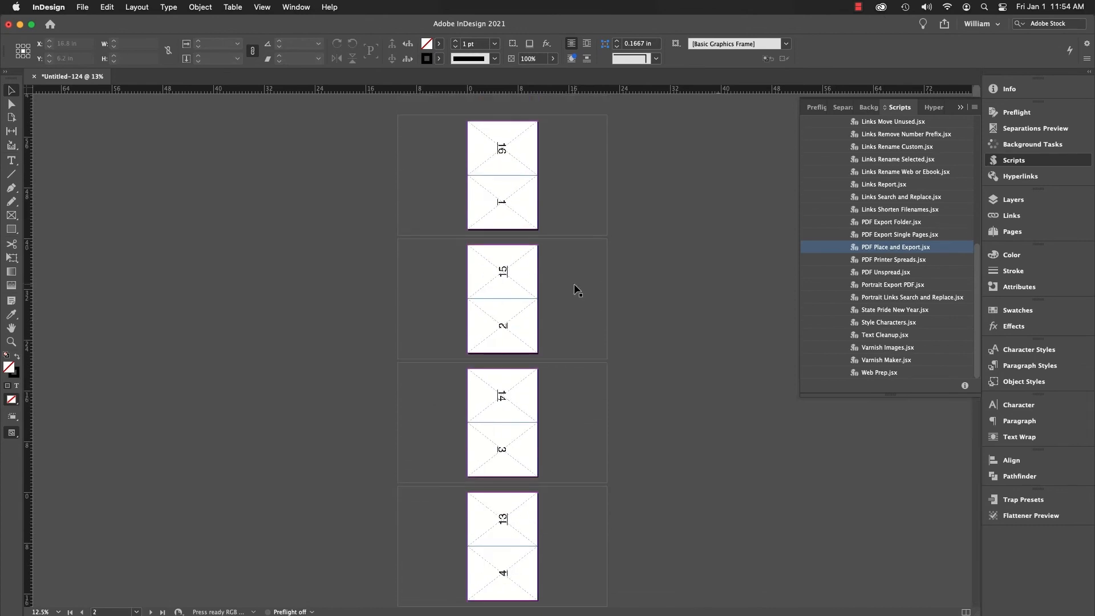
{"action": "key", "text": "super+w"}
{"action": "left_click", "coordinate": [556, 337]}
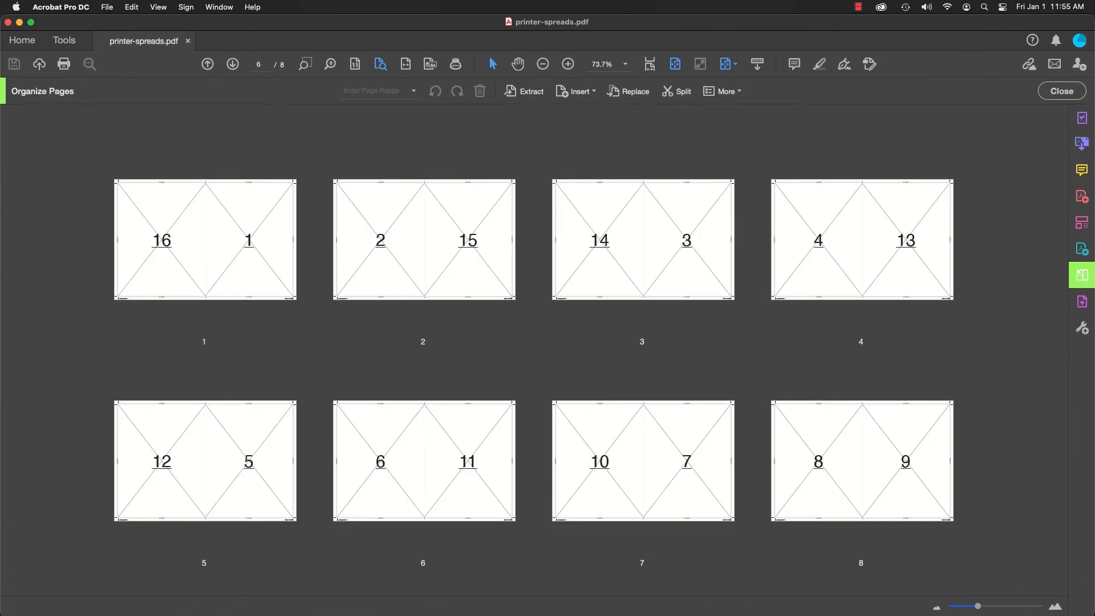
Switch to InDesign and start PDF Place and Export with printer-spreads.pdf as the source file
{"action": "key", "text": "super+Tab"}
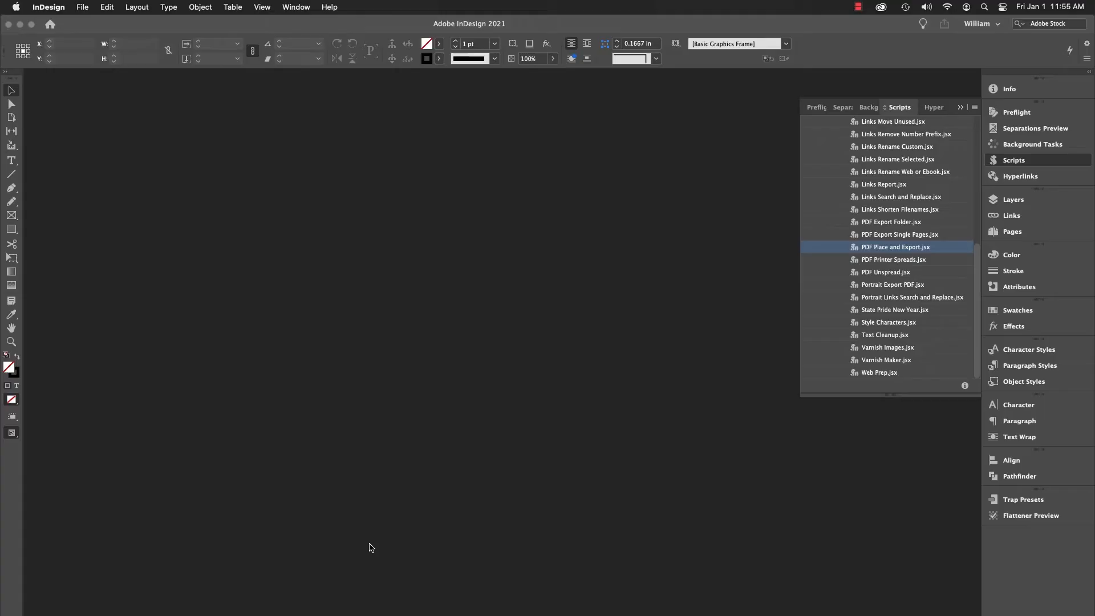
{"action": "double_click", "coordinate": [893, 249]}
{"action": "left_click", "coordinate": [455, 163]}
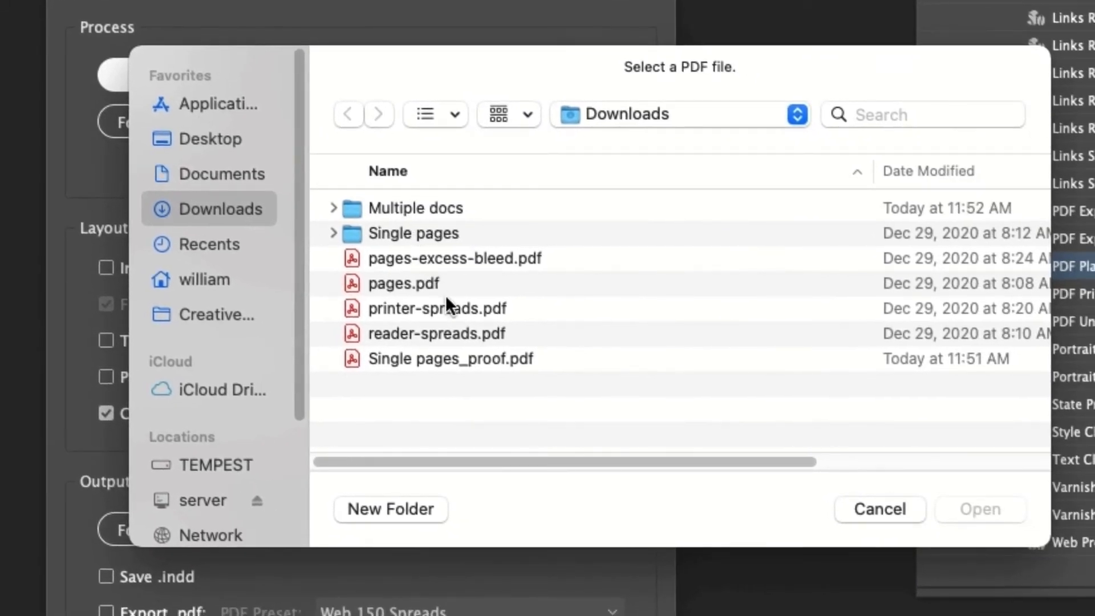
{"action": "left_click", "coordinate": [466, 311]}
{"action": "left_click", "coordinate": [995, 514]}
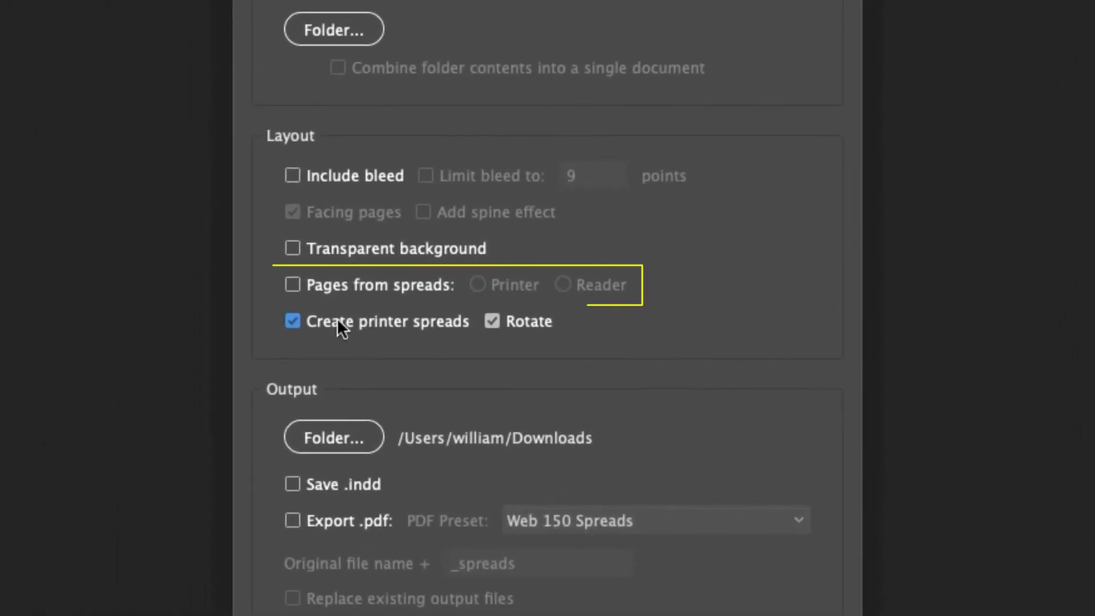
Process the file with Create printer spreads off, Pages from spreads set to Printer, Include bleed on and Facing pages off
{"action": "left_click", "coordinate": [336, 321]}
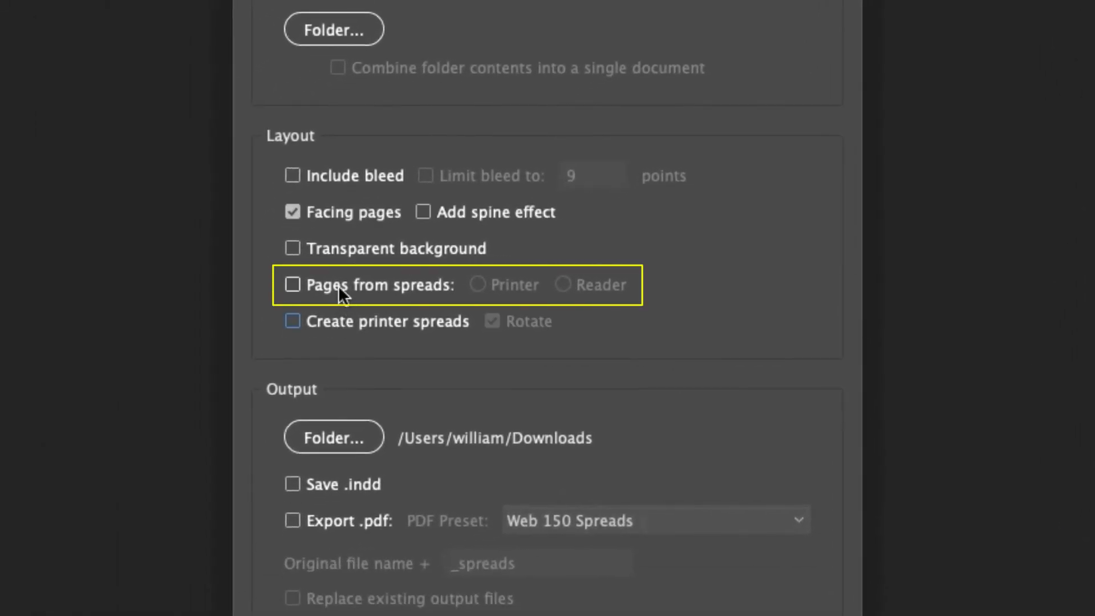
{"action": "left_click", "coordinate": [338, 284]}
{"action": "left_click", "coordinate": [512, 284]}
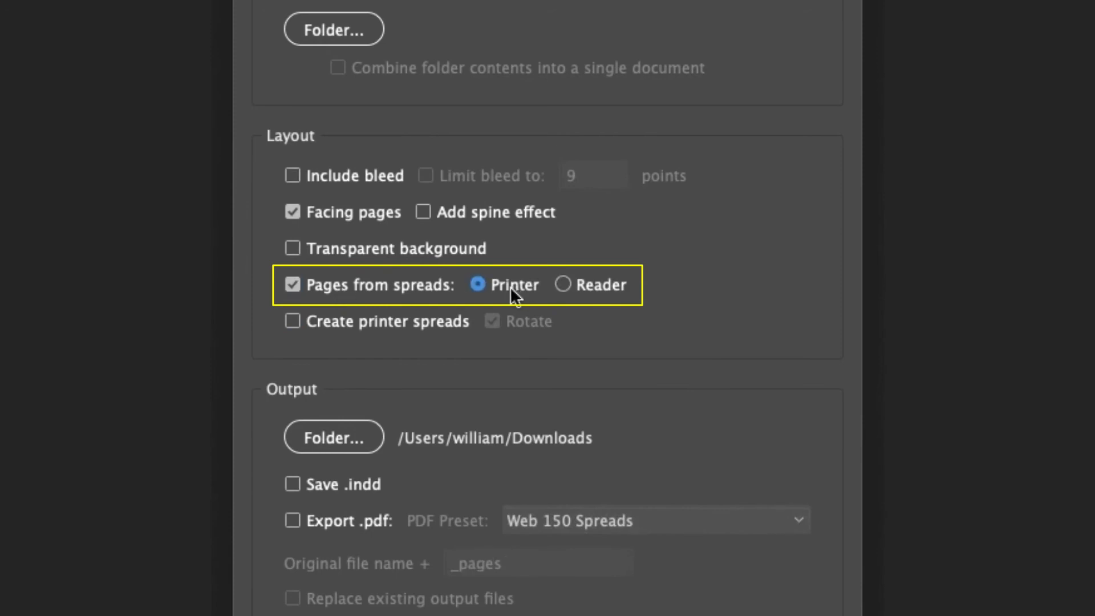
{"action": "left_click", "coordinate": [370, 173]}
{"action": "left_click", "coordinate": [360, 207]}
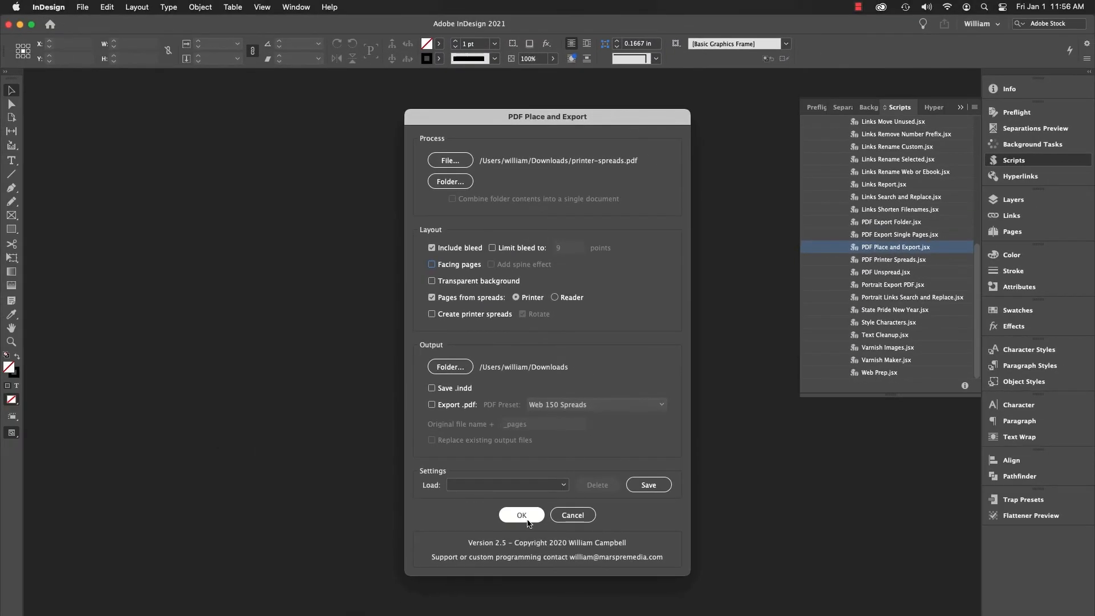
{"action": "left_click", "coordinate": [522, 515]}
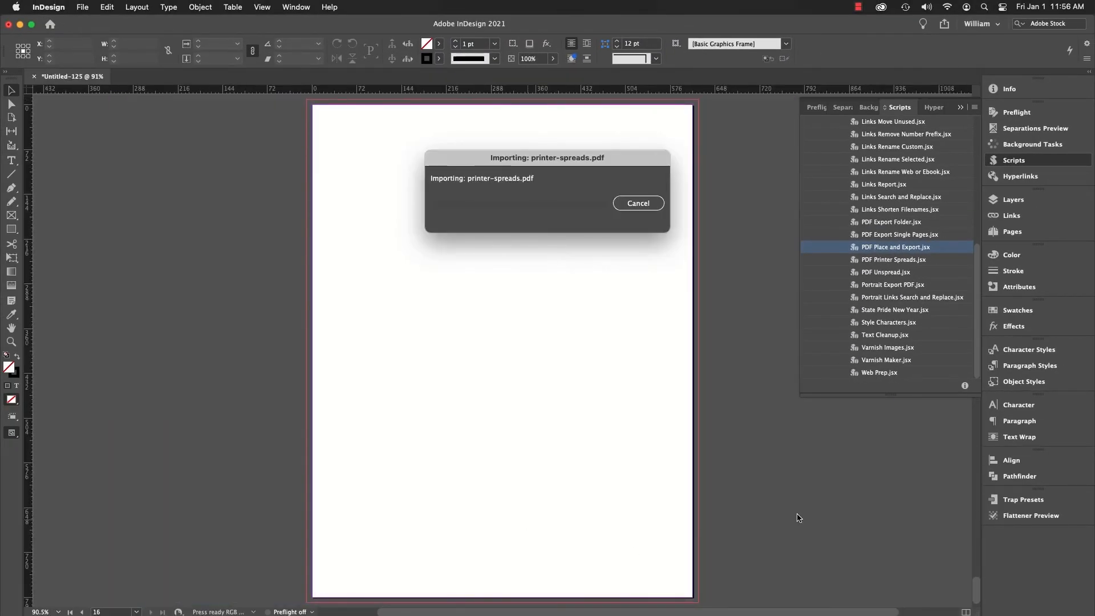
Review the order of the separated pages through the whole document and close it without saving
{"action": "left_click", "coordinate": [567, 246]}
{"action": "key", "text": "super+minus"}
{"action": "key", "text": "super+minus"}
{"action": "key", "text": "super+minus"}
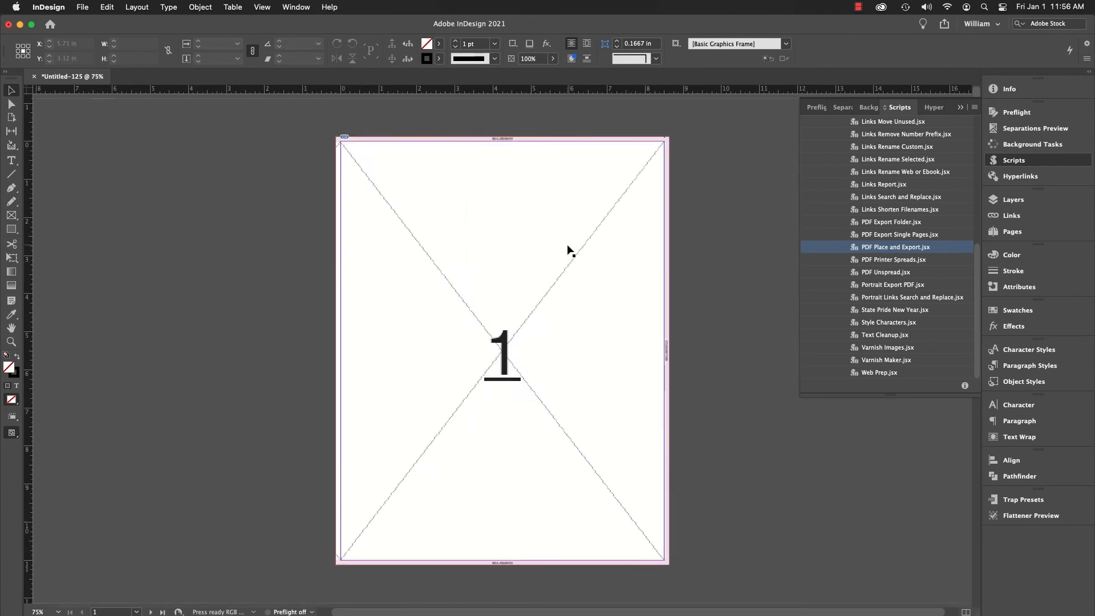
{"action": "scroll", "coordinate": [587, 266], "scroll_direction": "down", "scroll_amount": 1}
{"action": "scroll", "coordinate": [590, 267], "scroll_direction": "down", "scroll_amount": 15}
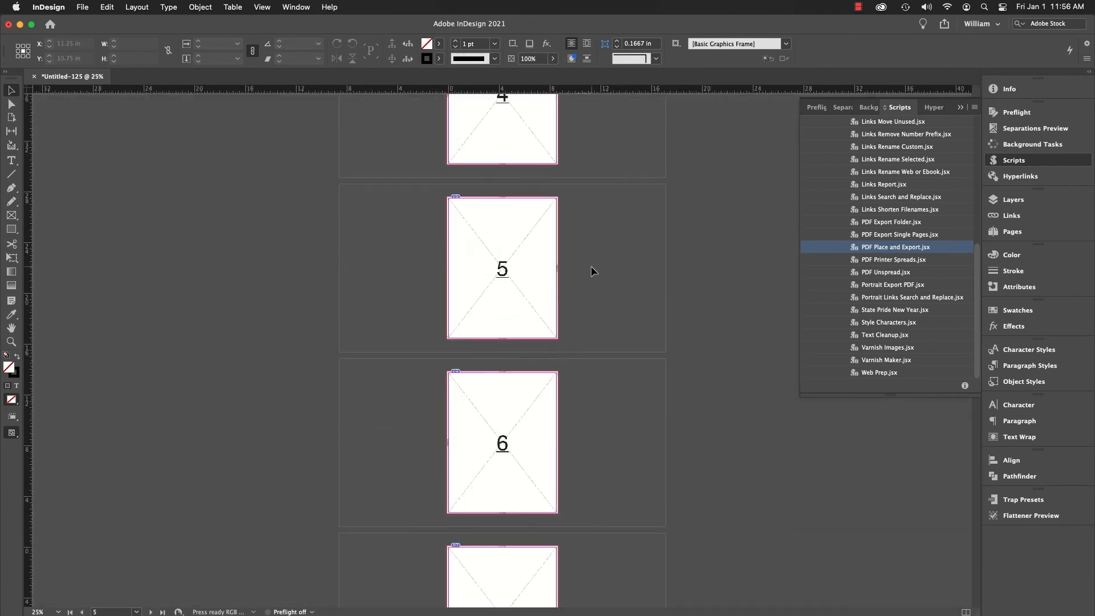
{"action": "scroll", "coordinate": [590, 269], "scroll_direction": "down", "scroll_amount": 15}
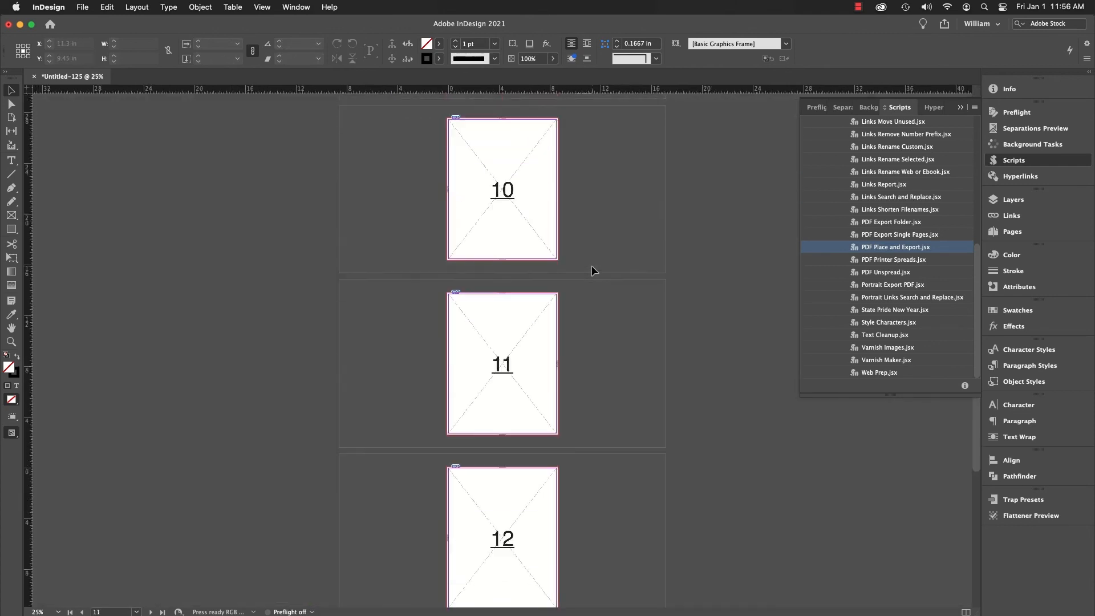
{"action": "scroll", "coordinate": [590, 269], "scroll_direction": "down", "scroll_amount": 3}
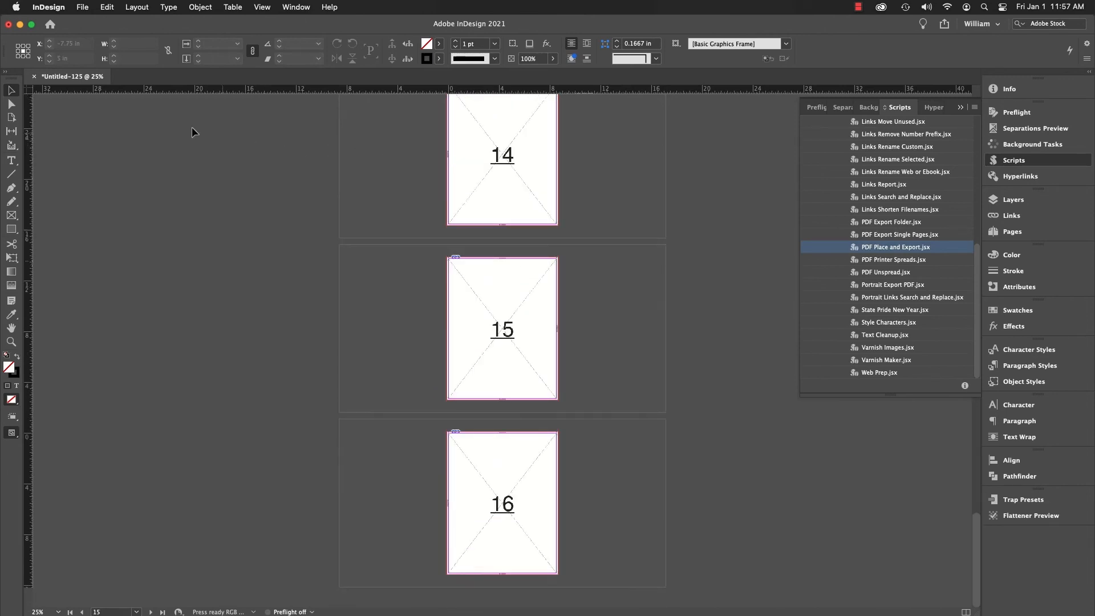
{"action": "left_click", "coordinate": [33, 77]}
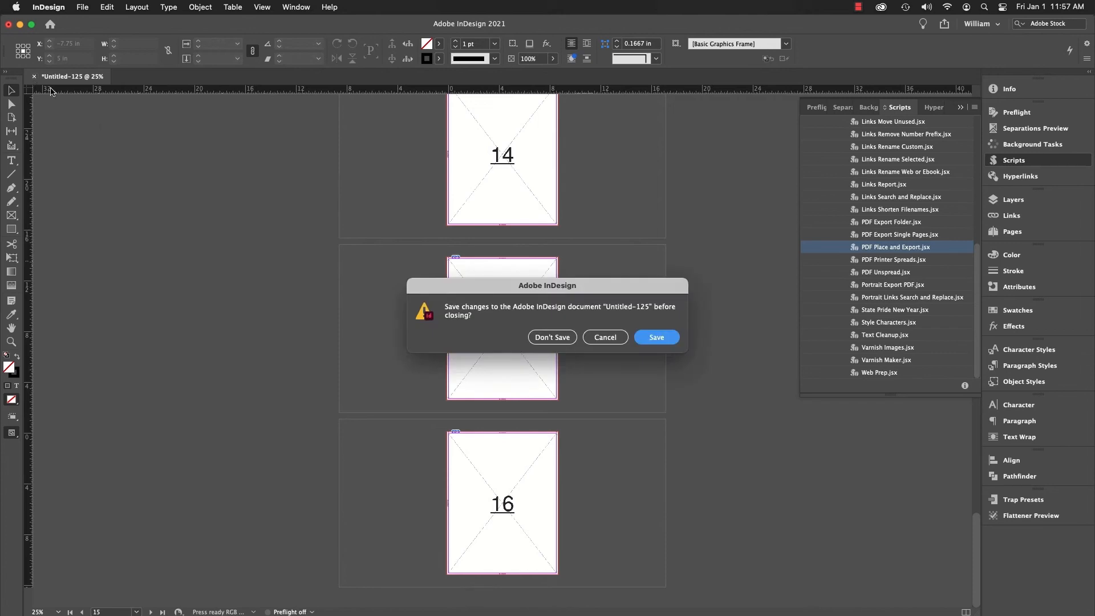
{"action": "left_click", "coordinate": [546, 339]}
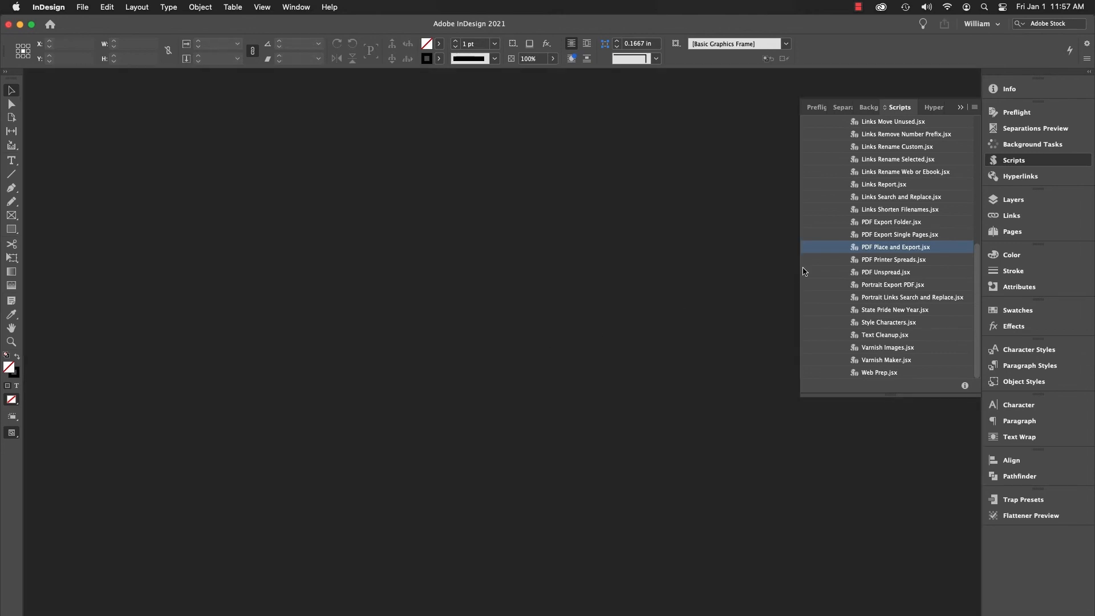
Run PDF Place and Export on pages-excess-bleed.pdf with Pages from spreads off and bleed limited to 9 points
{"action": "double_click", "coordinate": [888, 251]}
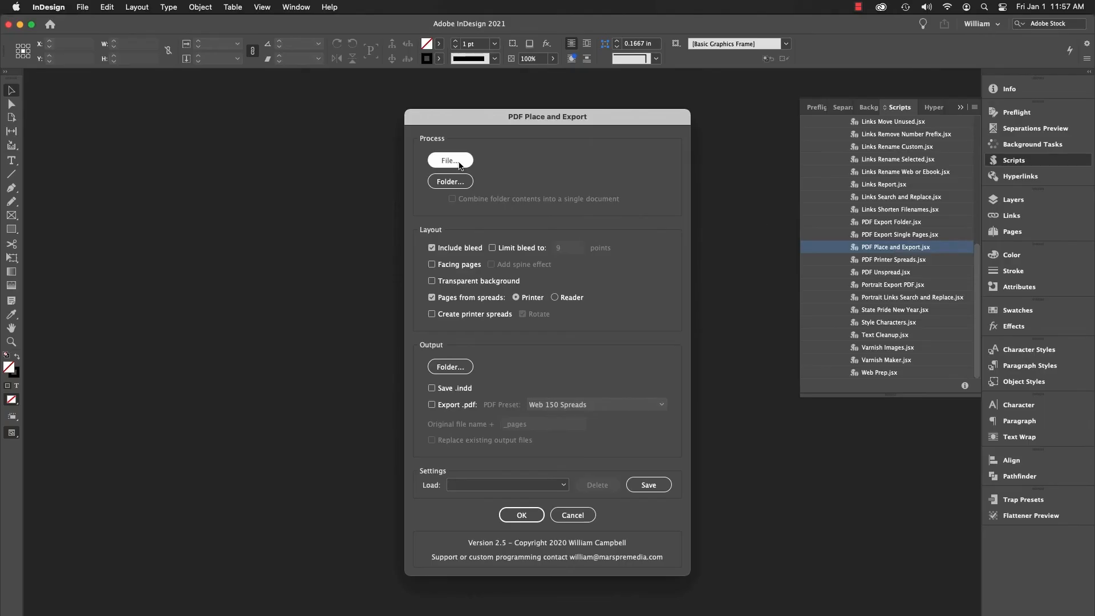
{"action": "left_click", "coordinate": [450, 160]}
{"action": "left_click", "coordinate": [827, 358]}
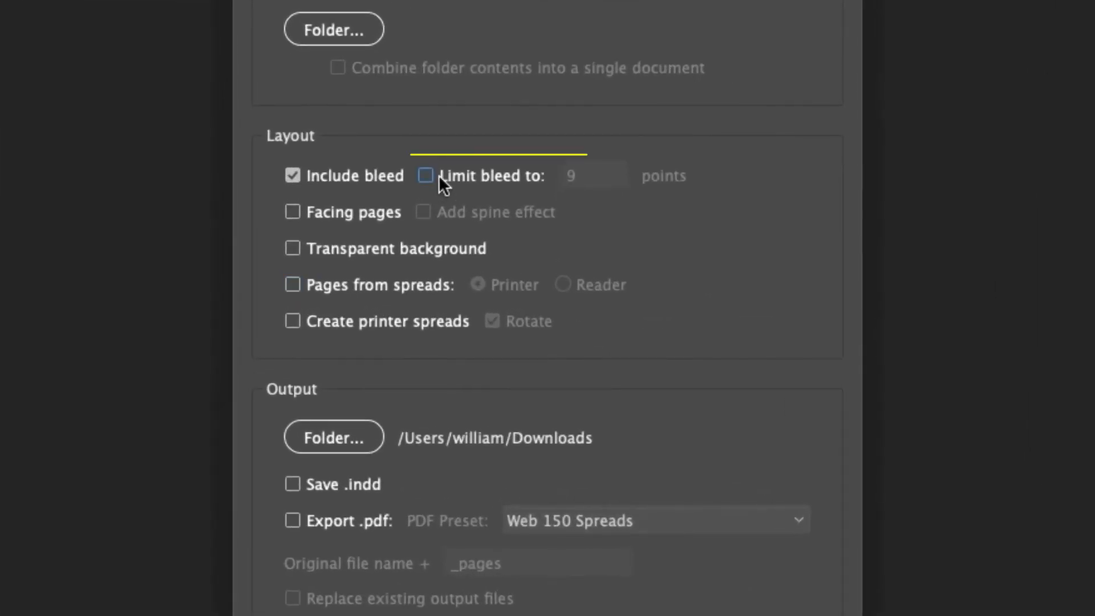
{"action": "left_click", "coordinate": [498, 248]}
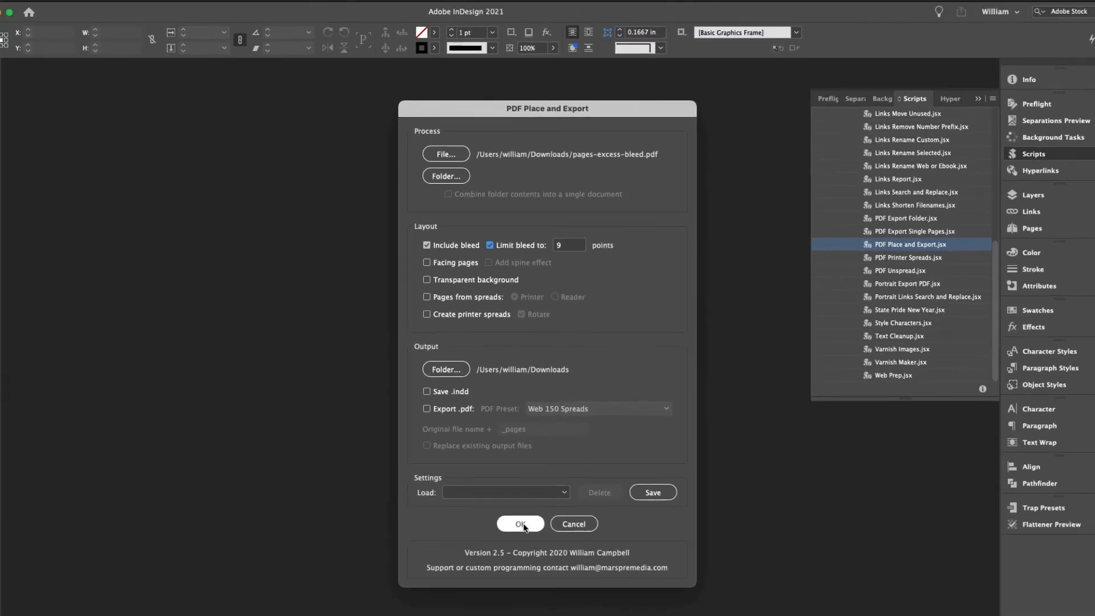
{"action": "left_click", "coordinate": [518, 520]}
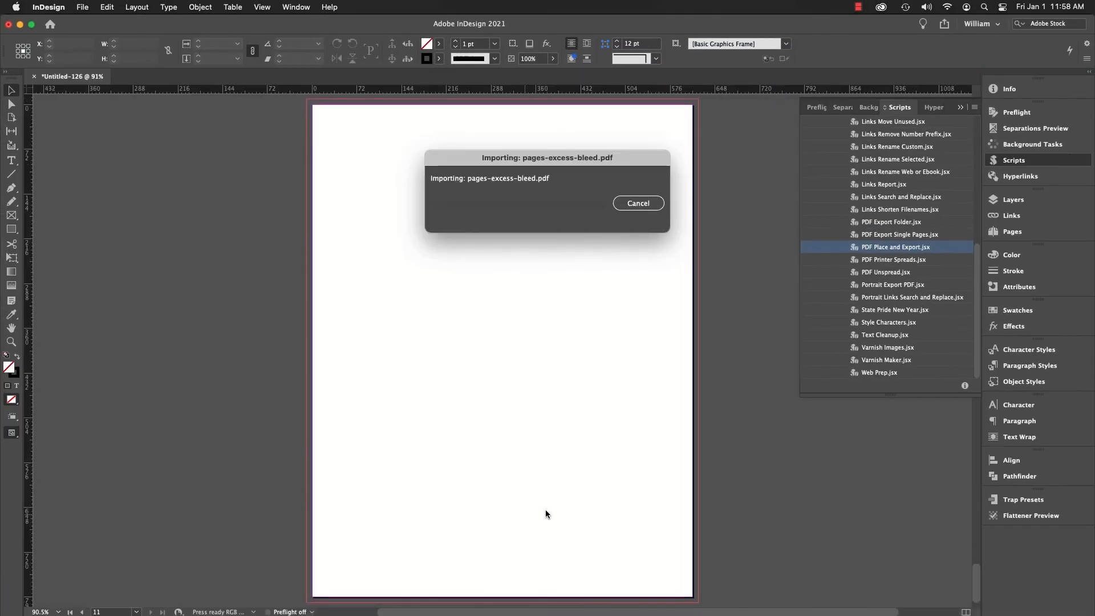
Examine the bleed edges on the first pages of the new document
{"action": "left_click", "coordinate": [563, 242]}
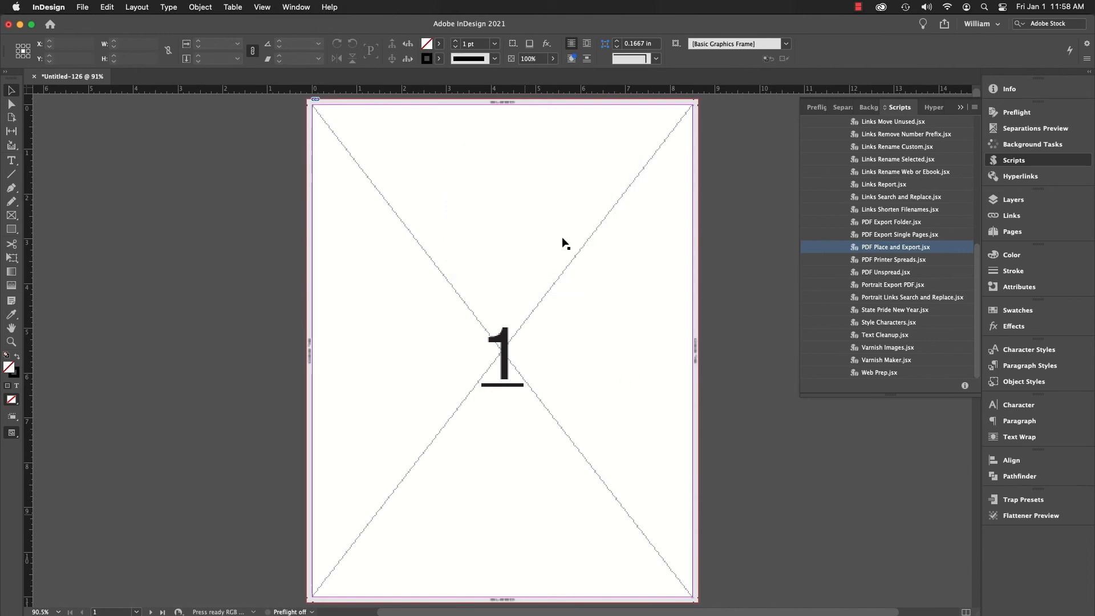
{"action": "scroll", "coordinate": [724, 350], "scroll_direction": "down", "scroll_amount": 10}
{"action": "scroll", "coordinate": [724, 351], "scroll_direction": "down", "scroll_amount": 8}
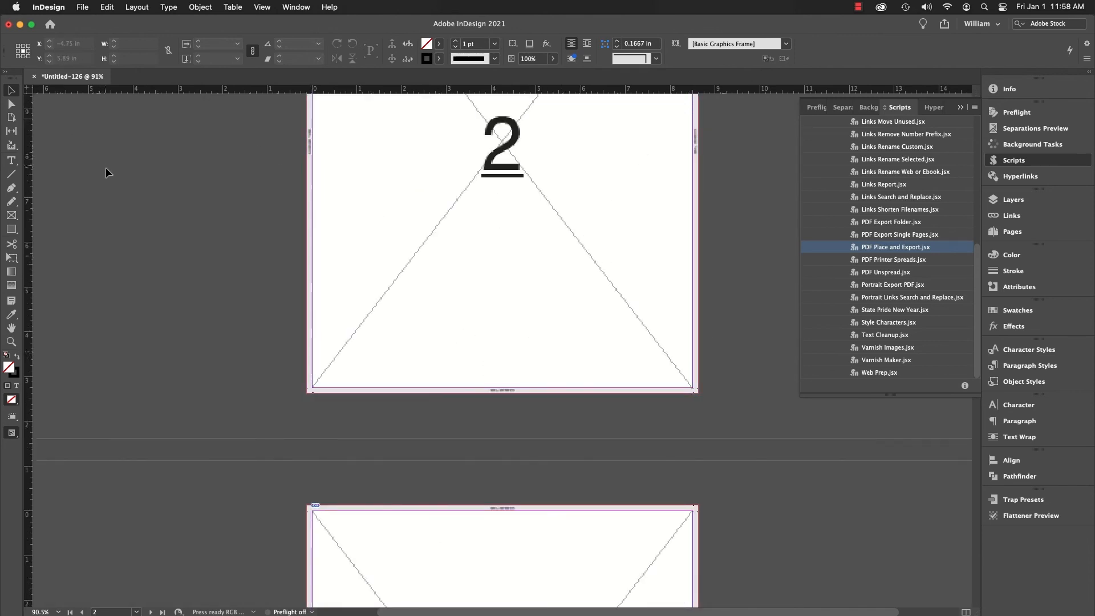
{"action": "scroll", "coordinate": [106, 171], "scroll_direction": "up", "scroll_amount": 15}
{"action": "scroll", "coordinate": [106, 168], "scroll_direction": "up", "scroll_amount": 2}
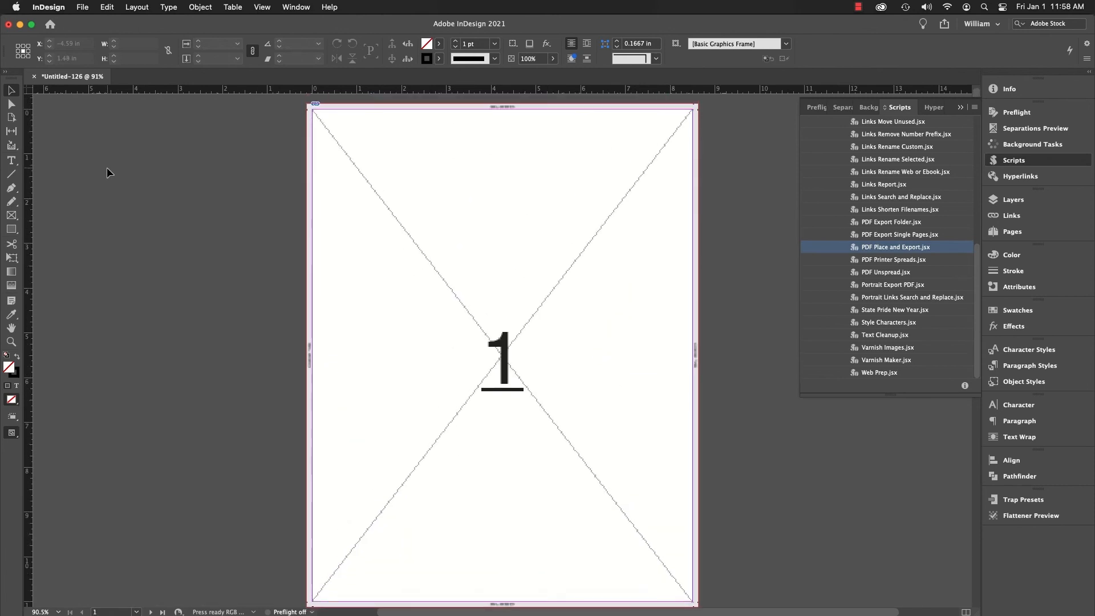
Open the A-Master page and draw an S-shaped curve down its middle with the Pen tool
{"action": "left_click", "coordinate": [1037, 234]}
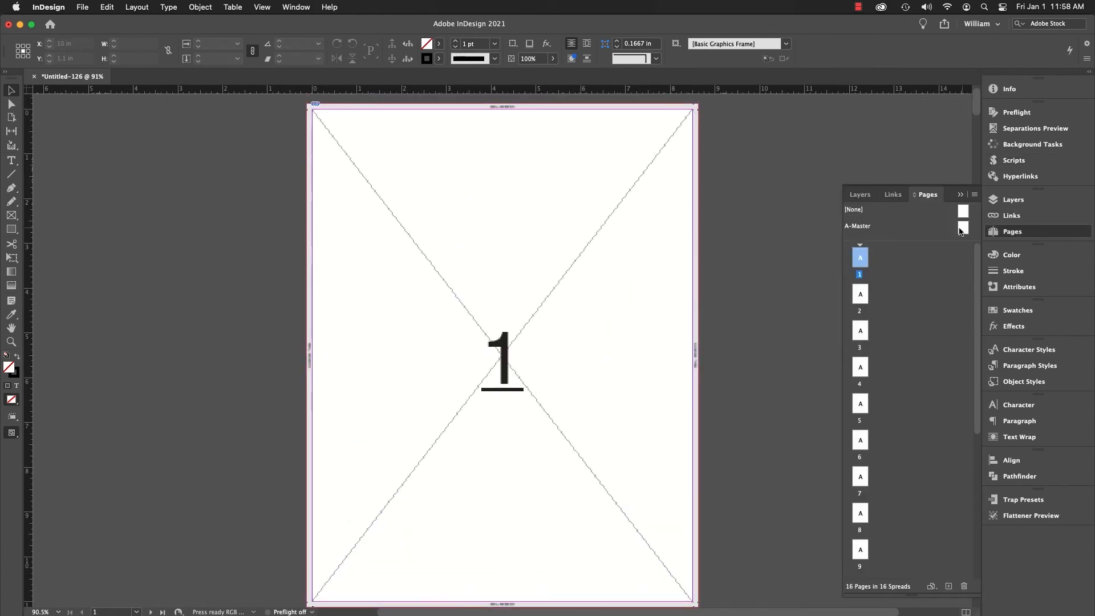
{"action": "double_click", "coordinate": [905, 226]}
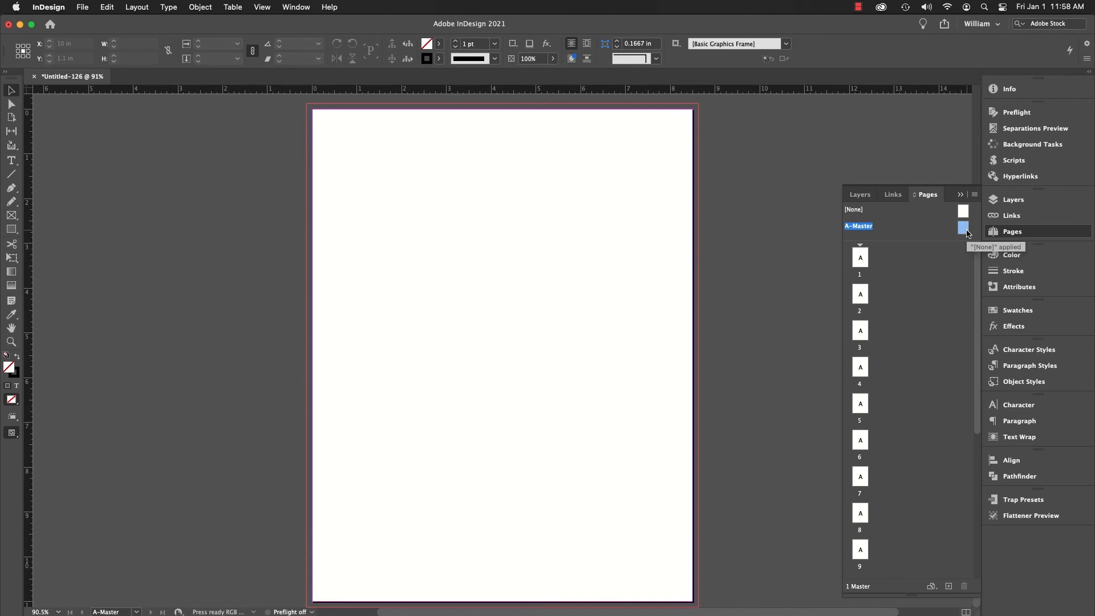
{"action": "key", "text": "p"}
{"action": "left_click_drag", "start_coordinate": [434, 285], "coordinate": [542, 240]}
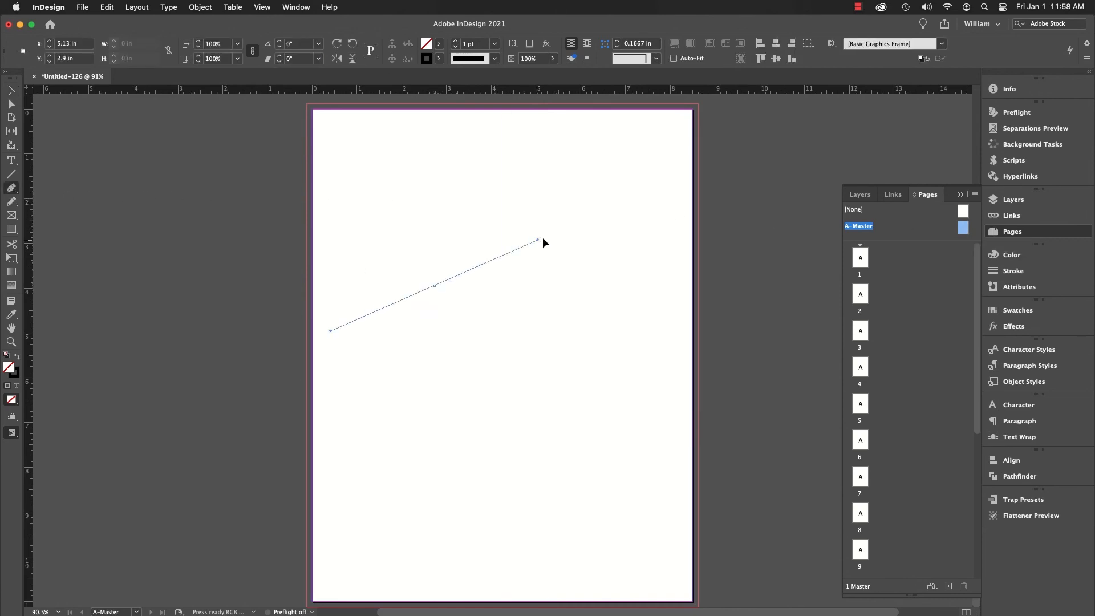
{"action": "left_click_drag", "start_coordinate": [512, 384], "coordinate": [461, 429]}
{"action": "left_click_drag", "start_coordinate": [553, 480], "coordinate": [615, 423]}
Set the curve's stroke weight to 8 pt
{"action": "left_click", "coordinate": [1013, 270]}
{"action": "left_click", "coordinate": [931, 267]}
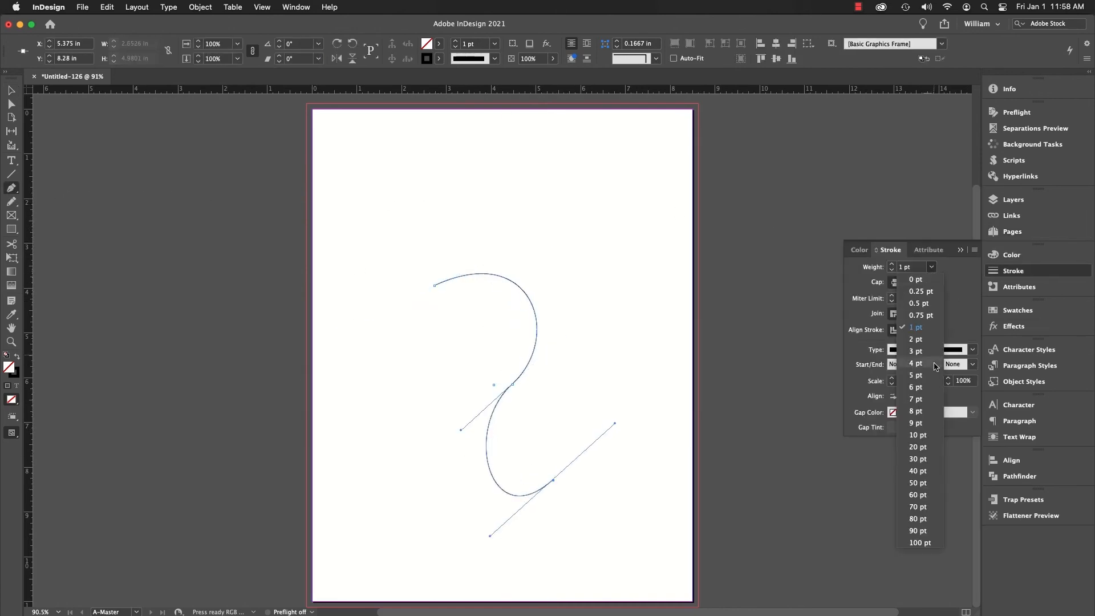
{"action": "left_click", "coordinate": [906, 415]}
Move the placed PDF on page 1 aside to uncover the master curve, and close the document without saving
{"action": "left_click", "coordinate": [1013, 232]}
{"action": "double_click", "coordinate": [860, 257]}
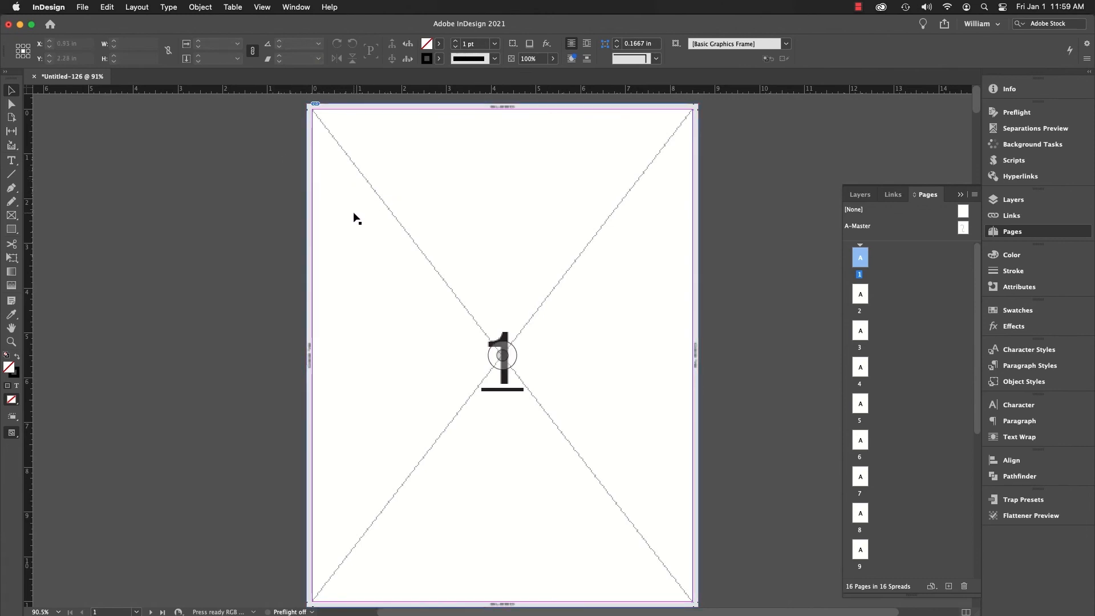
{"action": "left_click_drag", "start_coordinate": [354, 217], "coordinate": [674, 295]}
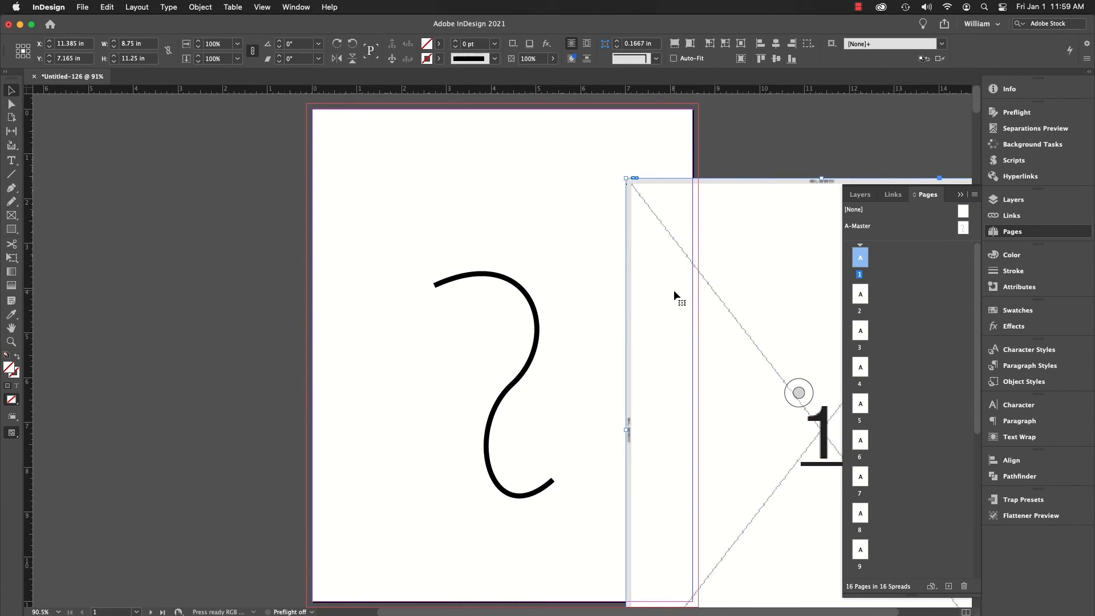
{"action": "left_click", "coordinate": [33, 76]}
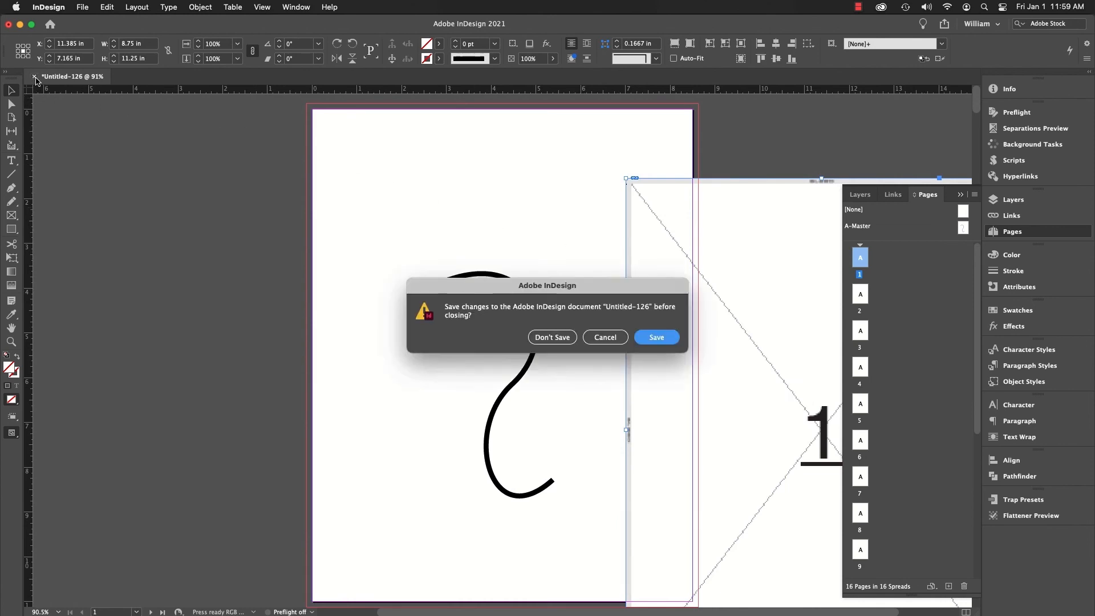
{"action": "left_click", "coordinate": [551, 344]}
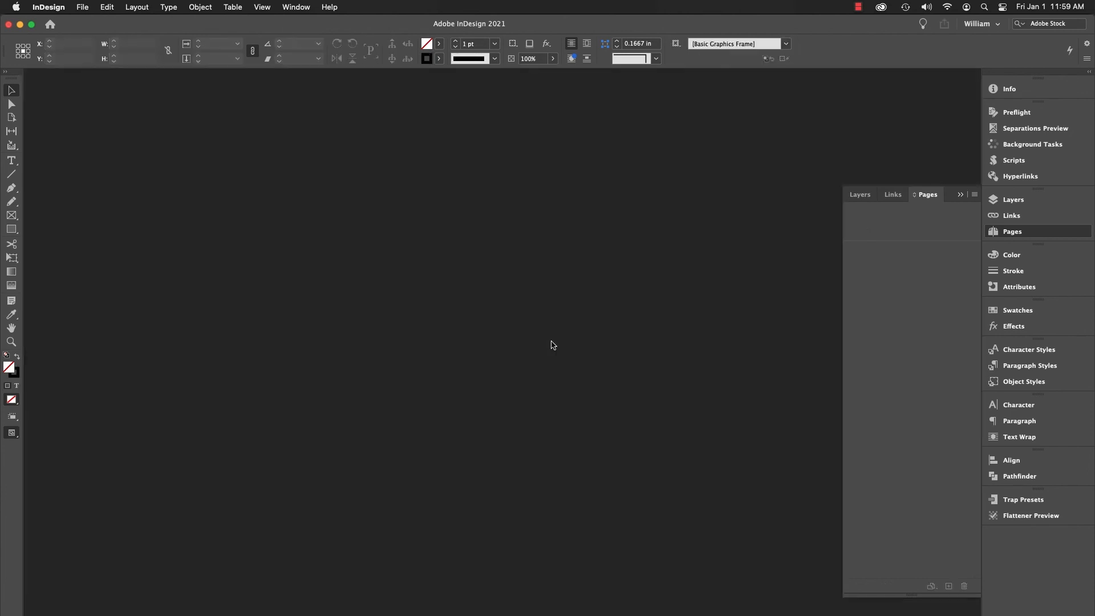
Run PDF Place and Export on pages-excess-bleed.pdf again with Transparent background on
{"action": "left_click", "coordinate": [1014, 160]}
{"action": "double_click", "coordinate": [895, 247]}
{"action": "left_click", "coordinate": [450, 160]}
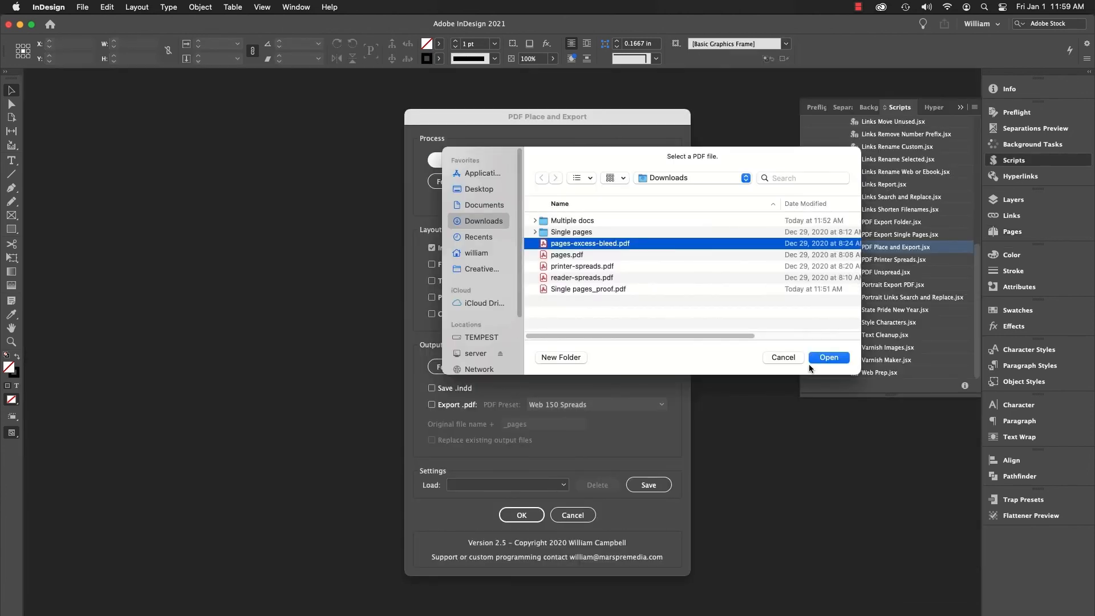
{"action": "left_click", "coordinate": [831, 357]}
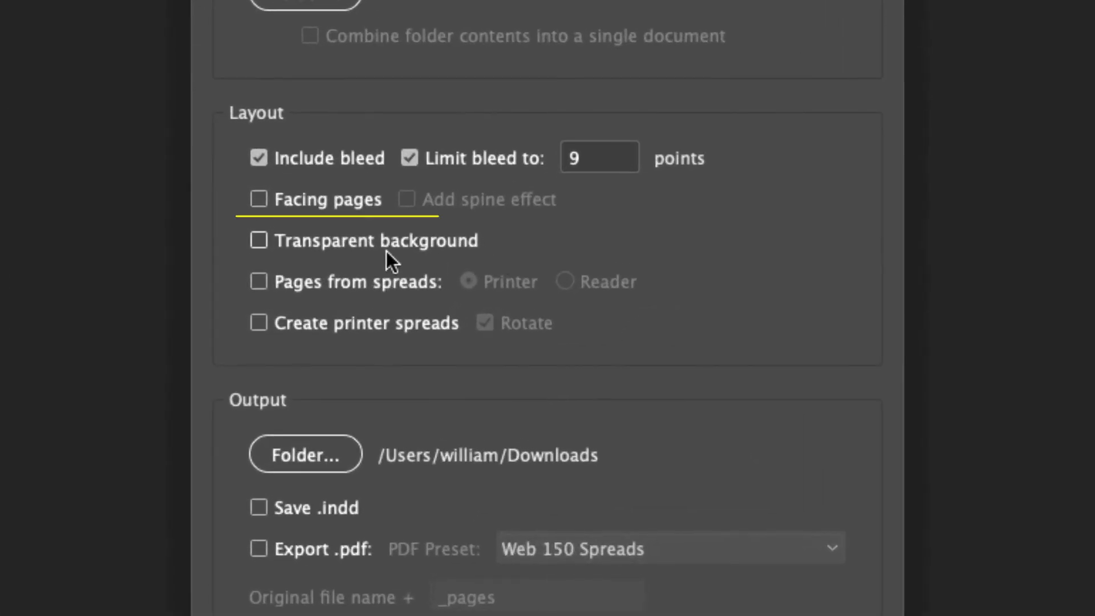
{"action": "left_click", "coordinate": [266, 246]}
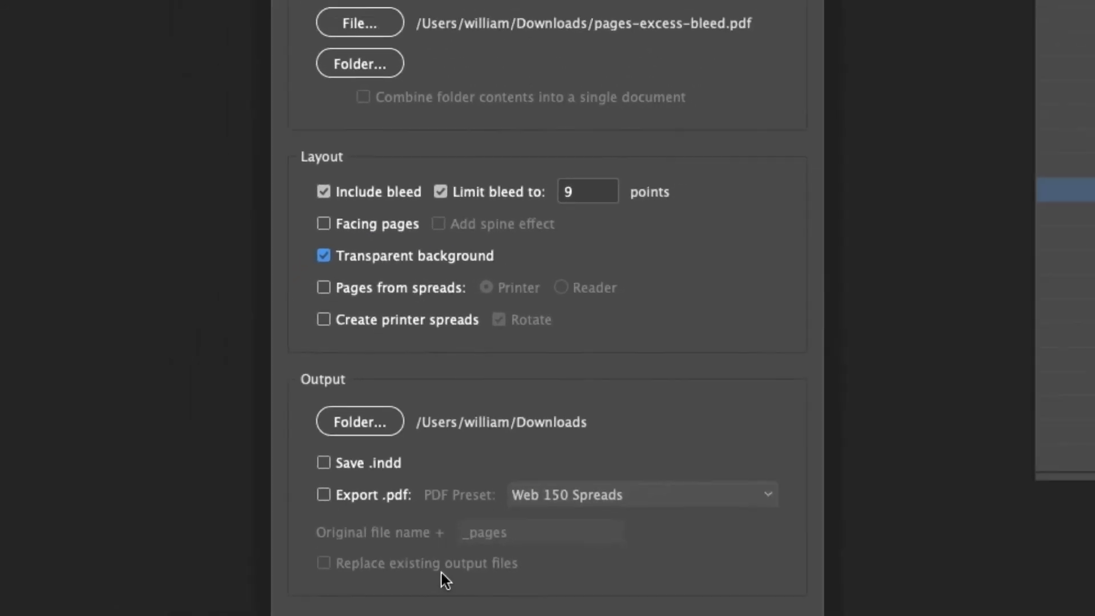
{"action": "left_click", "coordinate": [517, 519]}
{"action": "key", "text": "Return"}
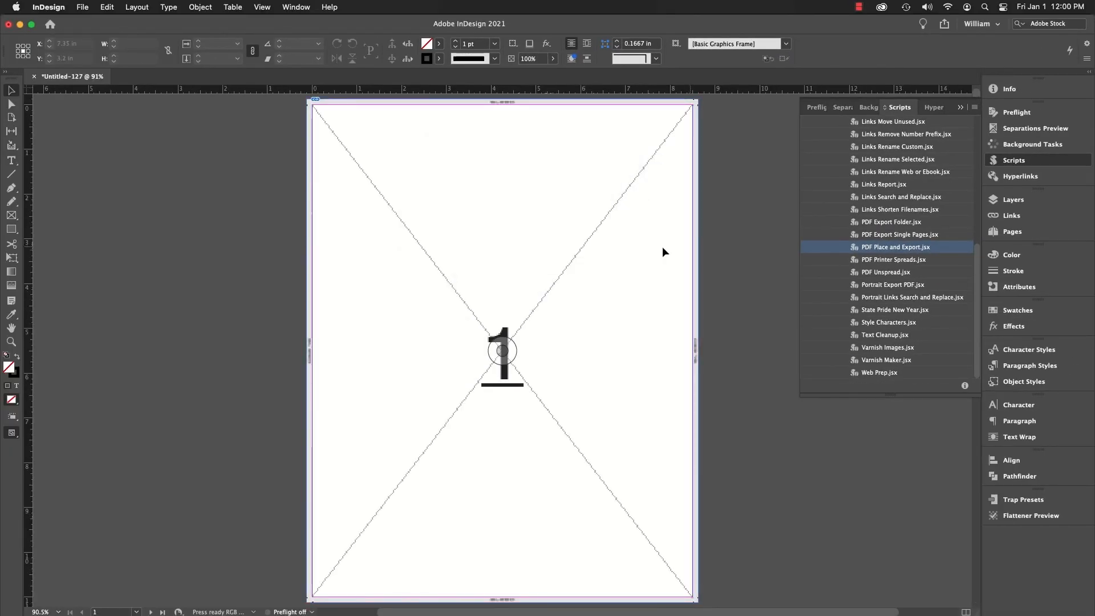
Add a thick S-shaped curve to the A-Master page, check page 1 with it, and close the document without saving
{"action": "left_click", "coordinate": [1012, 231]}
{"action": "double_click", "coordinate": [963, 228]}
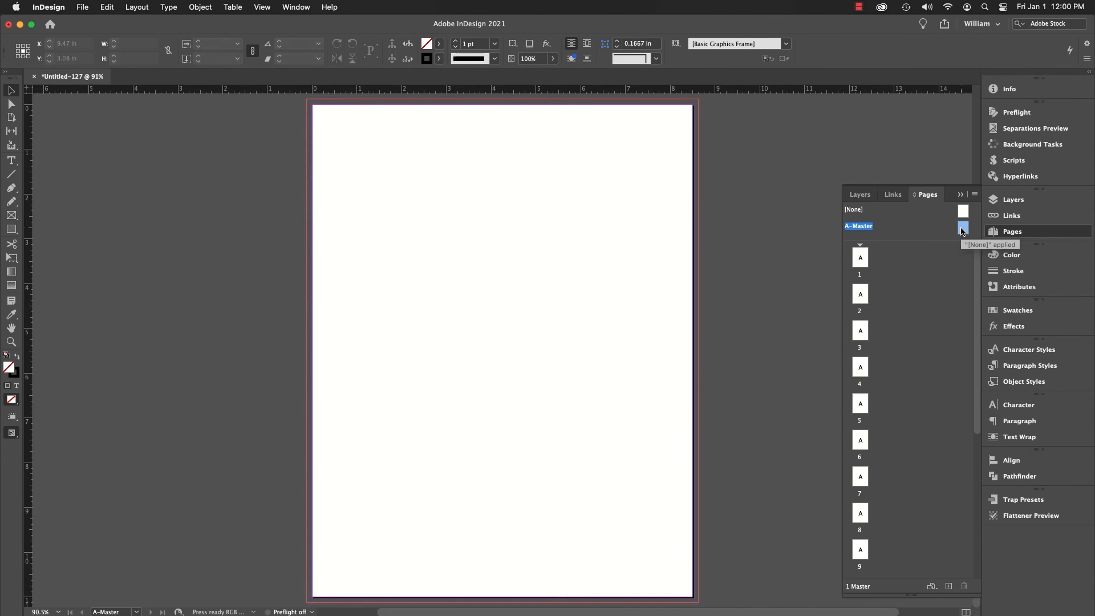
{"action": "double_click", "coordinate": [866, 262]}
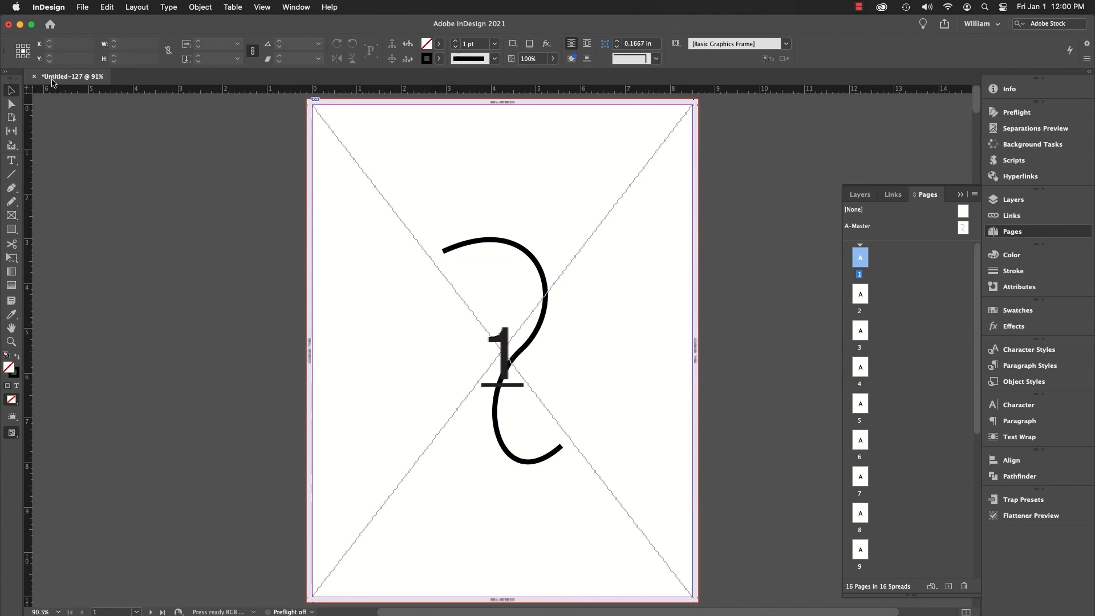
{"action": "left_click", "coordinate": [35, 76]}
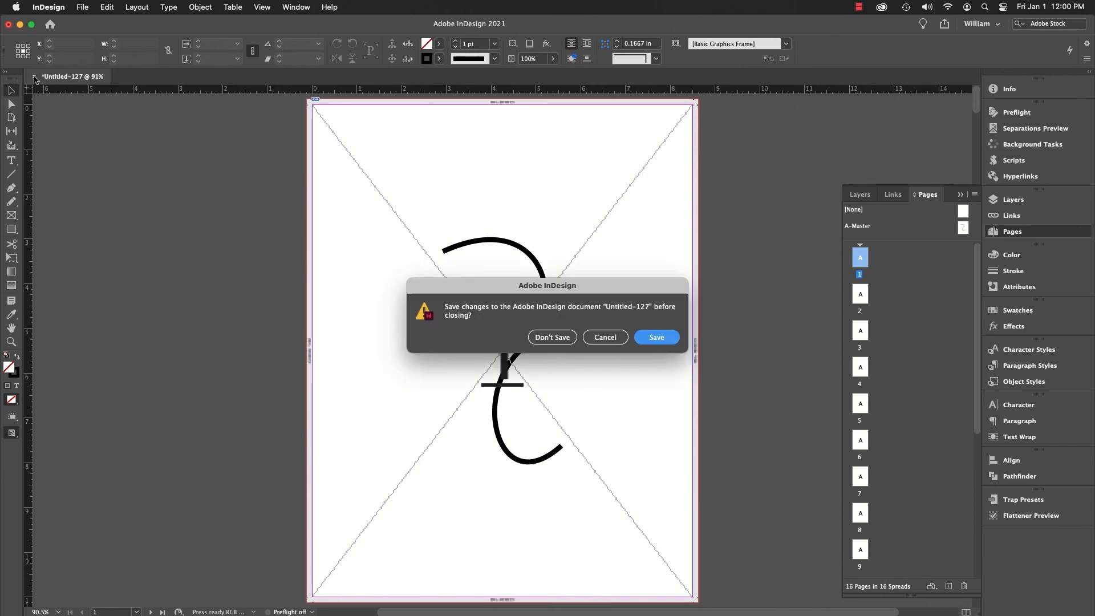
{"action": "left_click", "coordinate": [552, 337]}
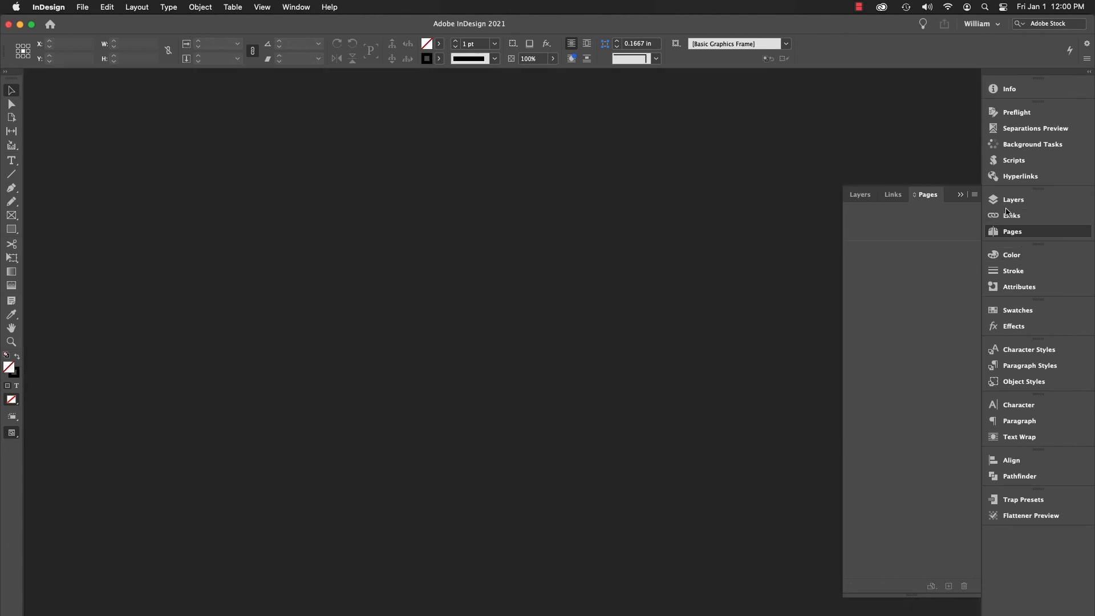
Run the PDF Place and Export script and enable Export .pdf and Replace existing output files
{"action": "left_click", "coordinate": [1013, 161]}
{"action": "double_click", "coordinate": [908, 252]}
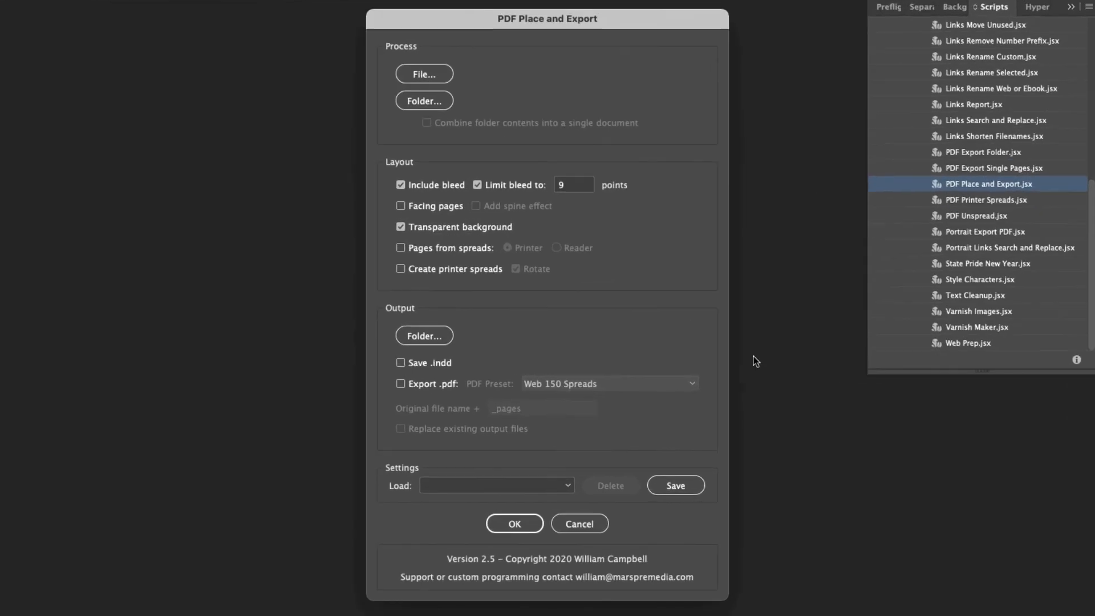
{"action": "left_click", "coordinate": [456, 405]}
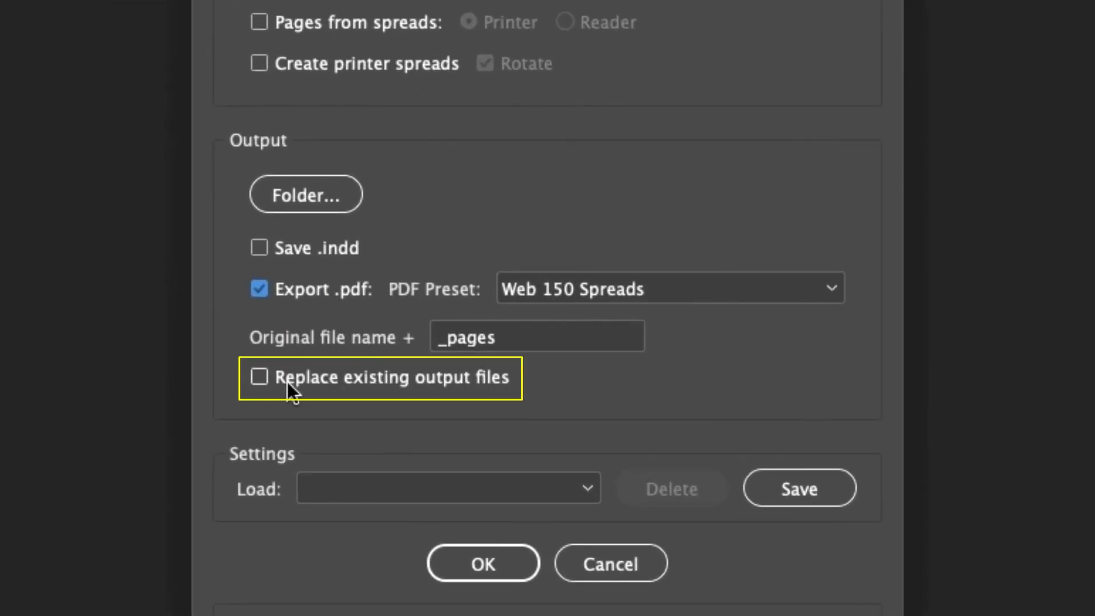
{"action": "left_click", "coordinate": [266, 380]}
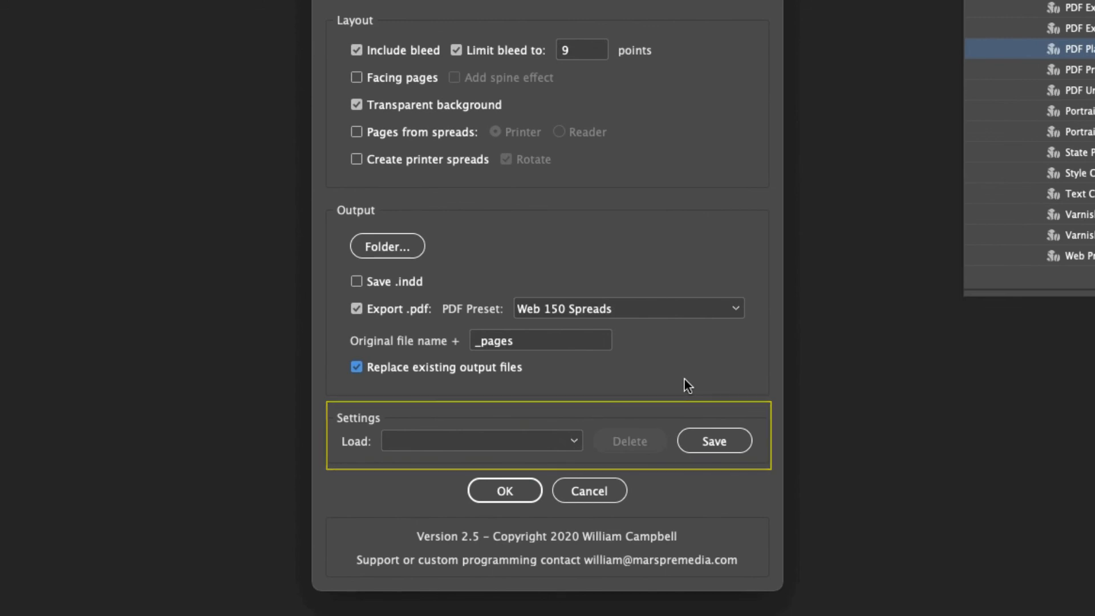
Load the [Default] settings and enable Create printer spreads and Include bleed
{"action": "left_click", "coordinate": [573, 440]}
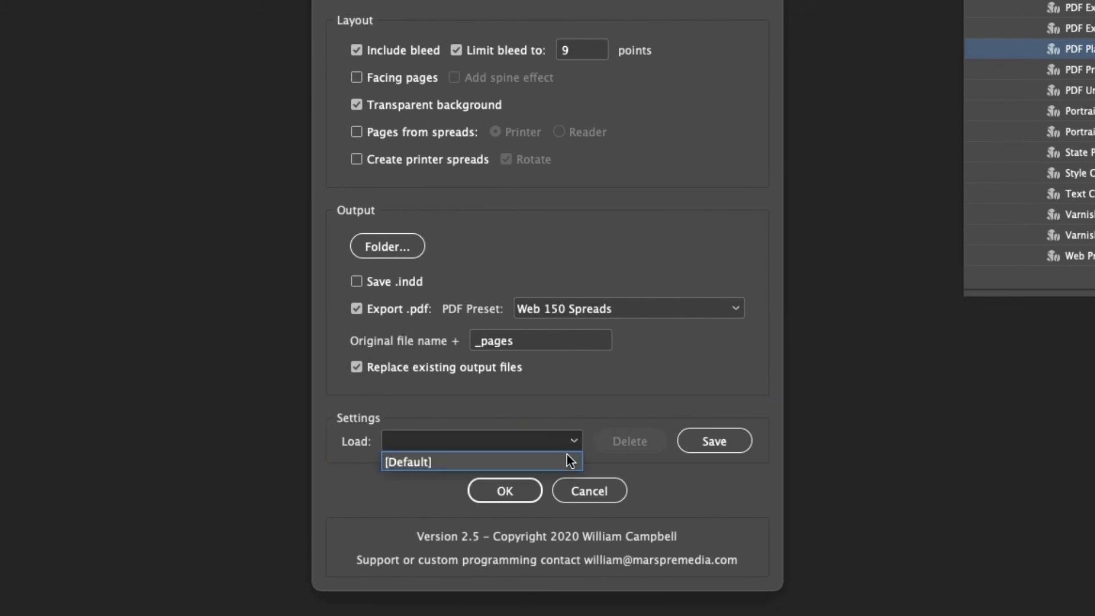
{"action": "left_click", "coordinate": [563, 463]}
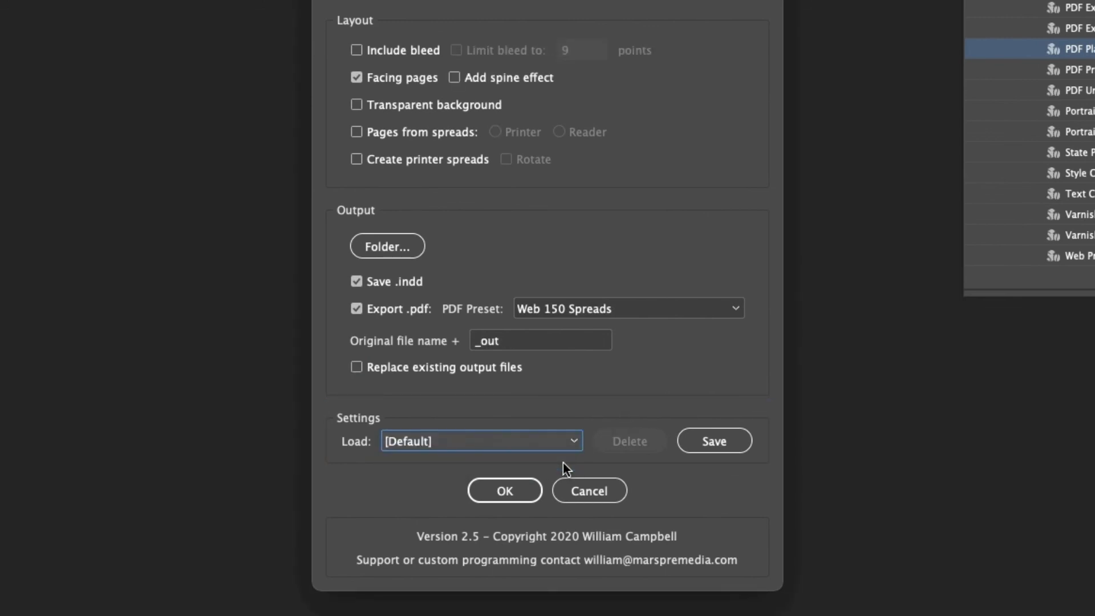
{"action": "left_click", "coordinate": [422, 158]}
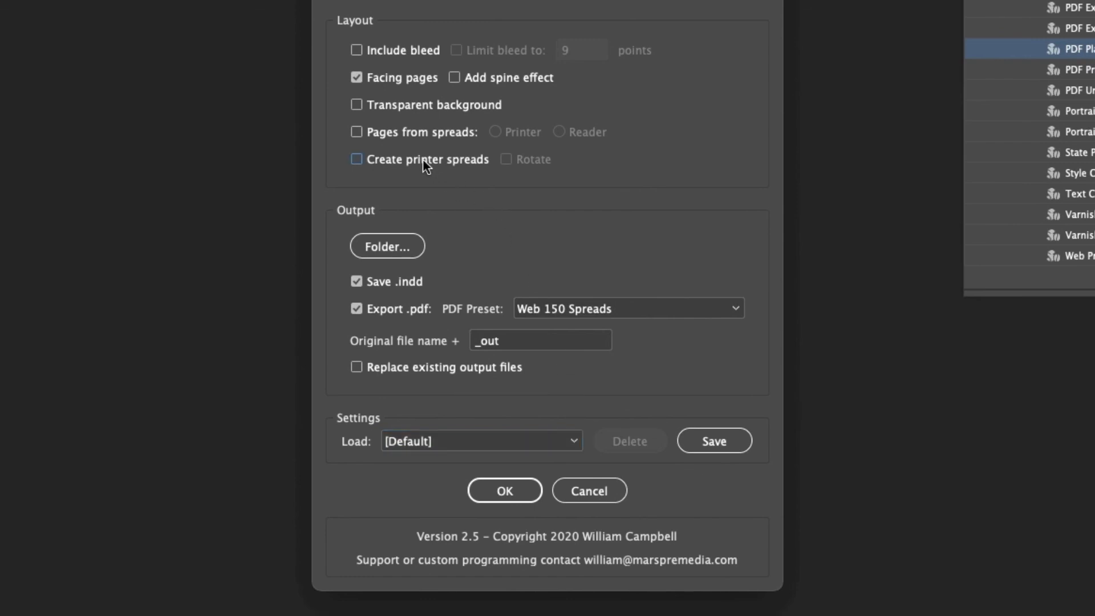
{"action": "left_click", "coordinate": [412, 52]}
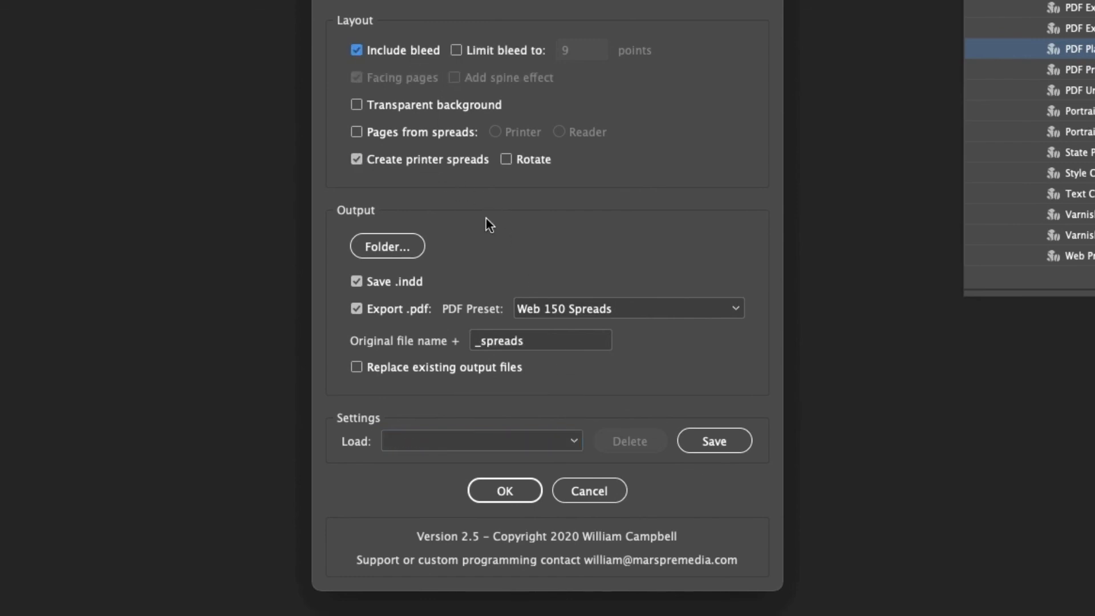
Save the current script settings as "Printer spreads"
{"action": "left_click", "coordinate": [712, 442]}
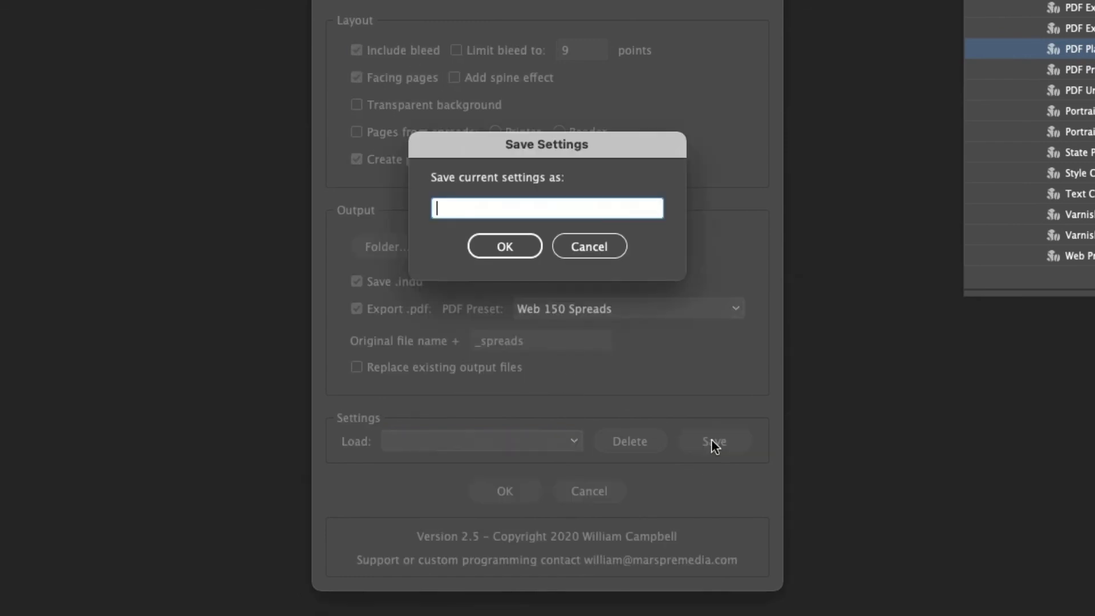
{"action": "type", "text": "Printer spreads"}
{"action": "key", "text": "Return"}
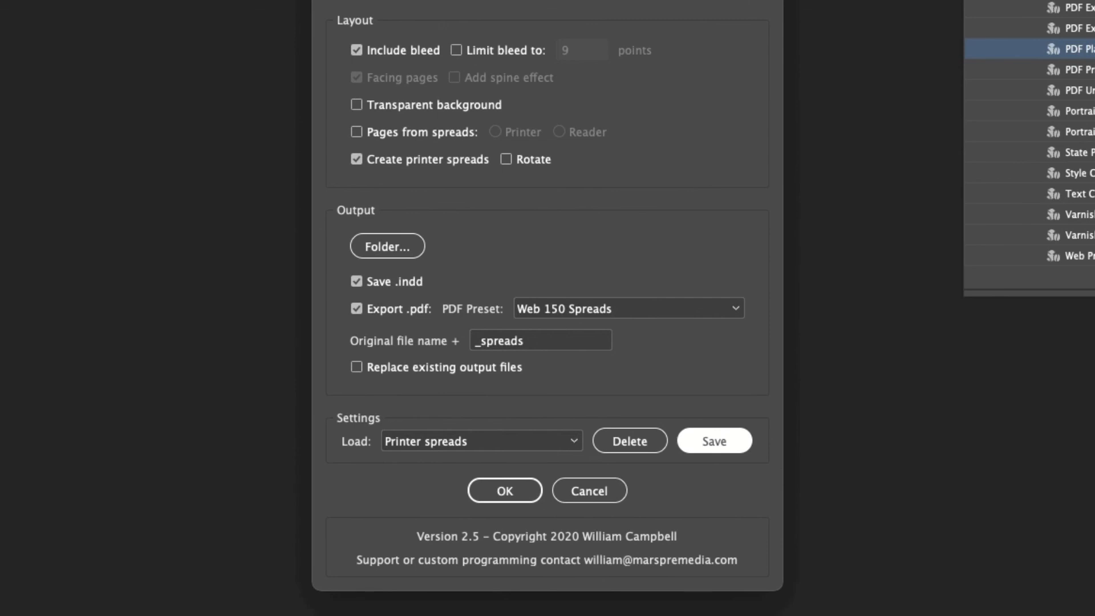
Switch the loaded settings from Printer spreads to [Default], back to Printer spreads, and to [Default] again
{"action": "left_click", "coordinate": [575, 442]}
{"action": "left_click", "coordinate": [555, 474]}
{"action": "left_click", "coordinate": [555, 474]}
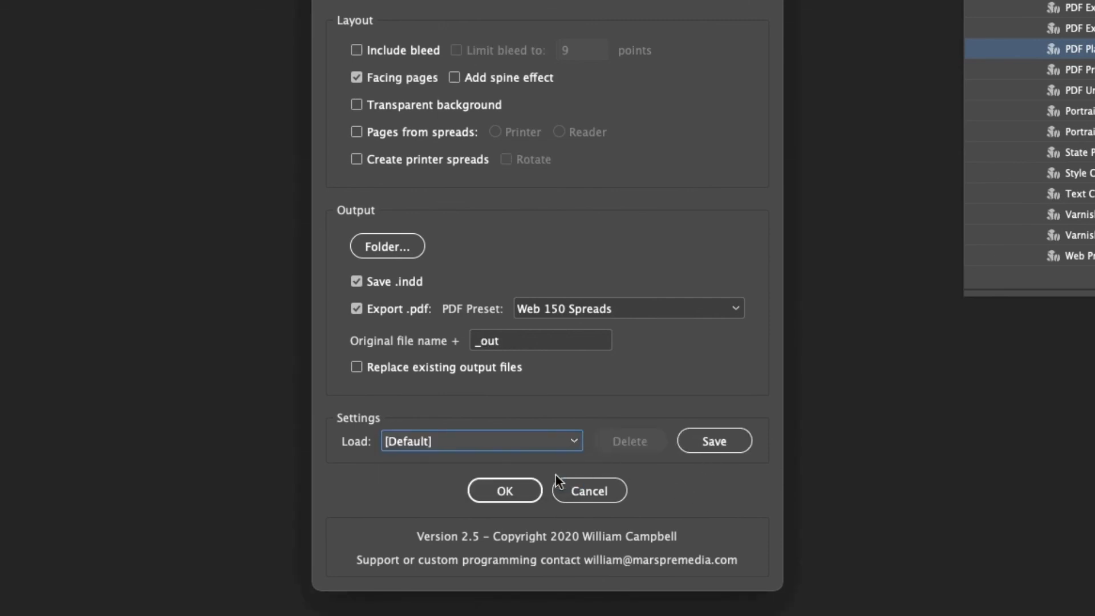
{"action": "left_click", "coordinate": [569, 446]}
{"action": "left_click", "coordinate": [563, 456]}
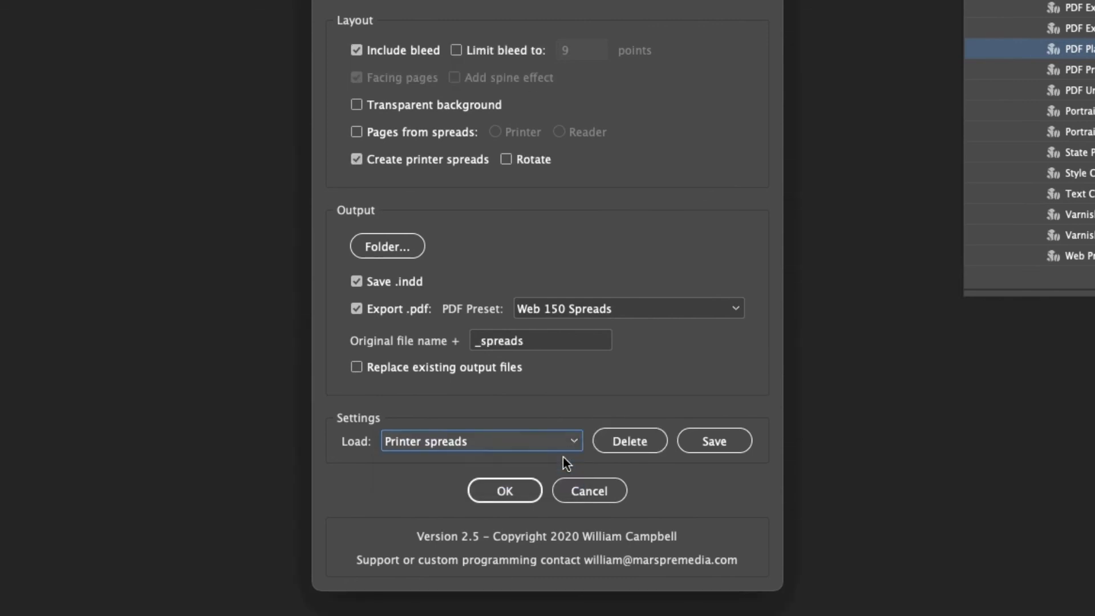
{"action": "left_click", "coordinate": [565, 443]}
{"action": "left_click", "coordinate": [563, 480]}
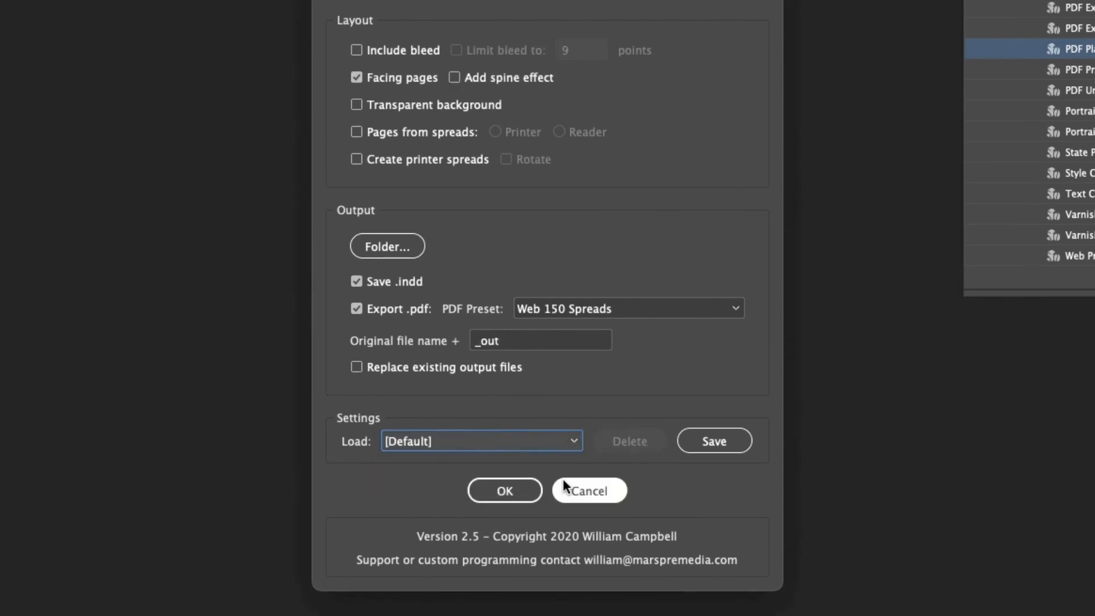